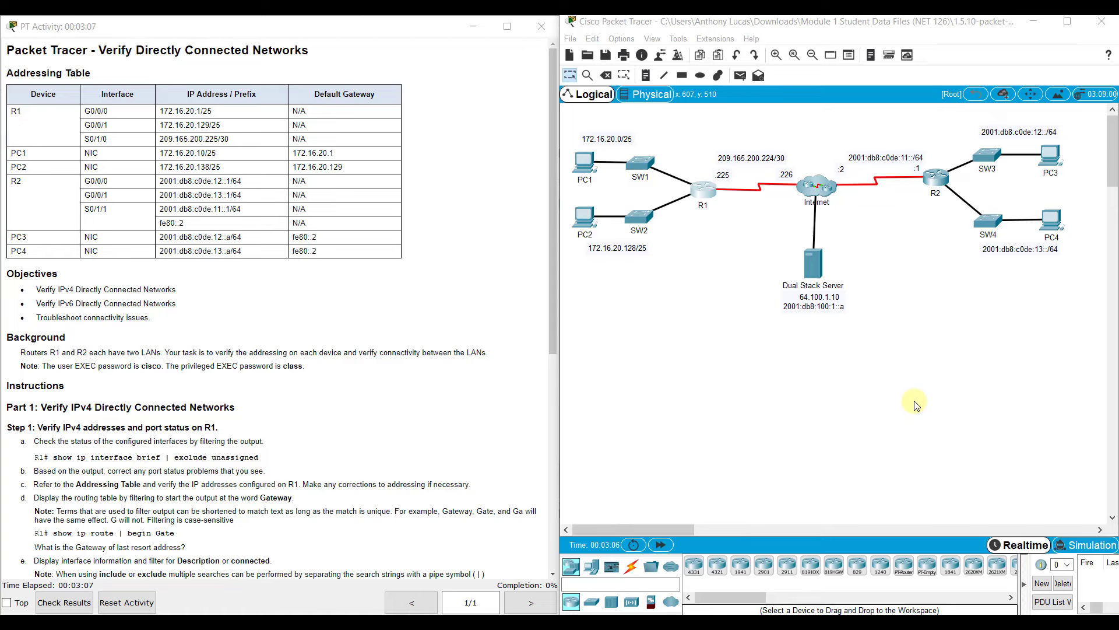
- Open PC1's IP Configuration showing 172.16.20.10, mask 255.255.255.128 and gateway 172.16.20.1
left_click(914, 402)
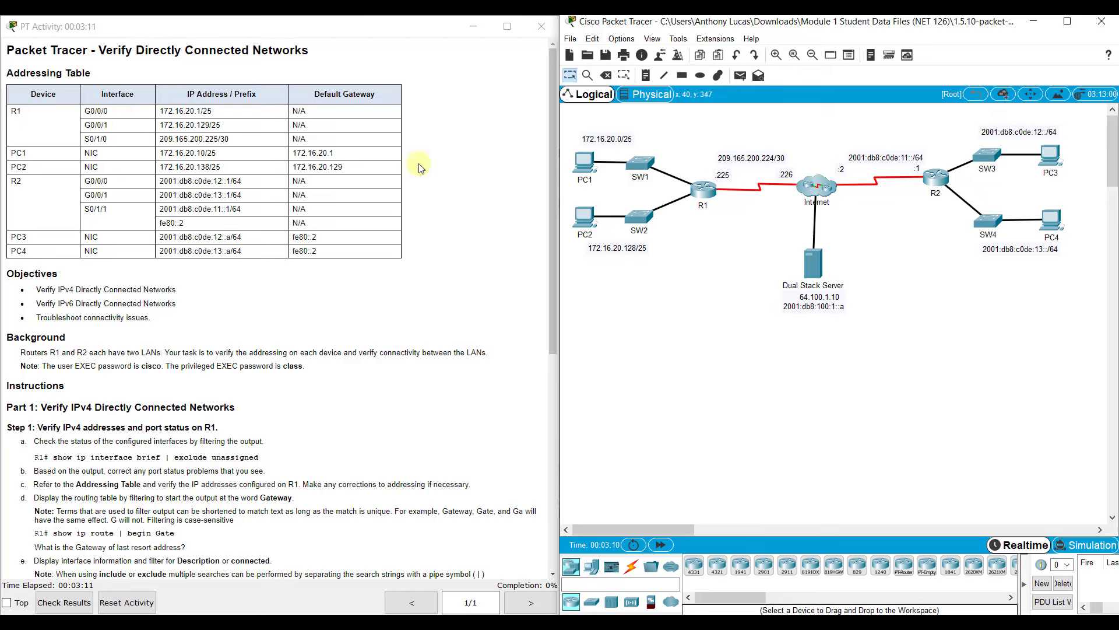
left_click(586, 168)
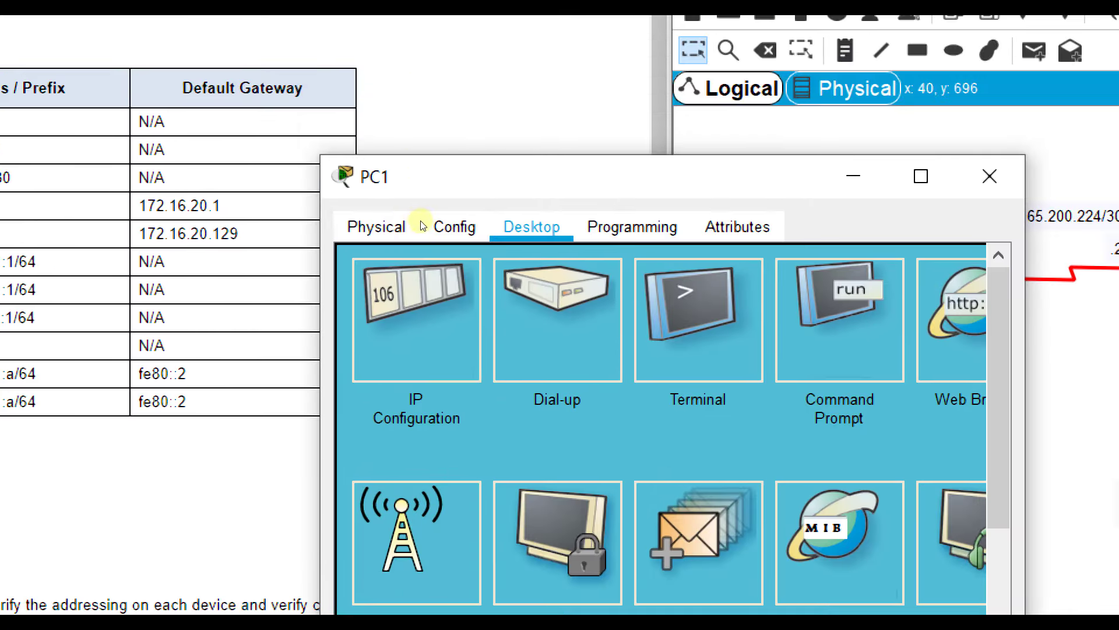
left_click(416, 327)
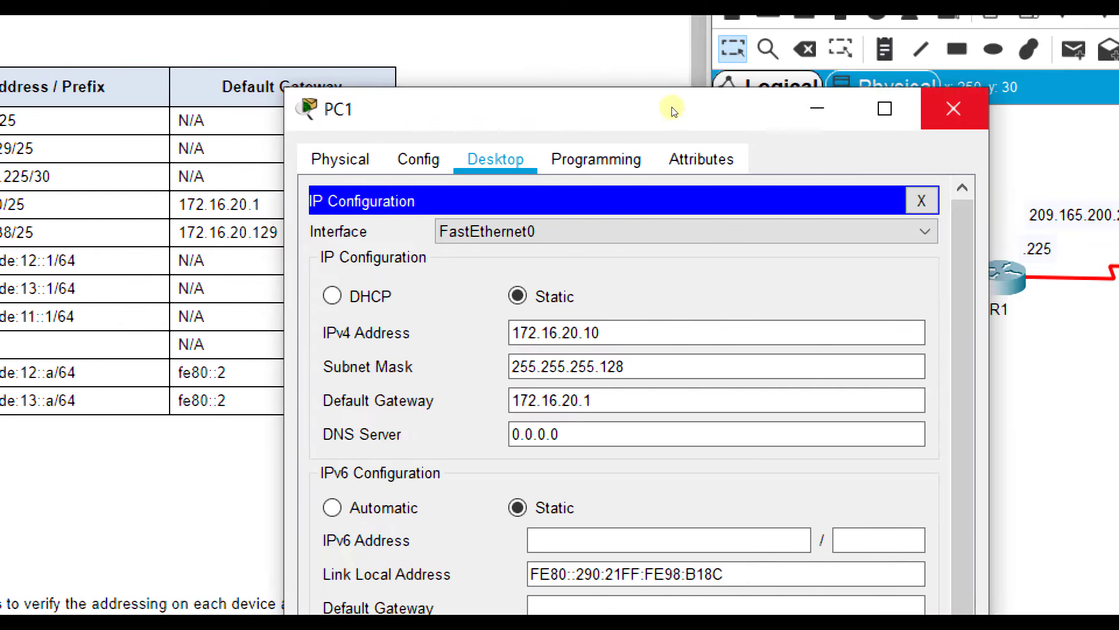
- Close PC1's window, check PC2's static 172.16.20.138 with gateway 172.16.20.129, then close PC2
left_click(1070, 107)
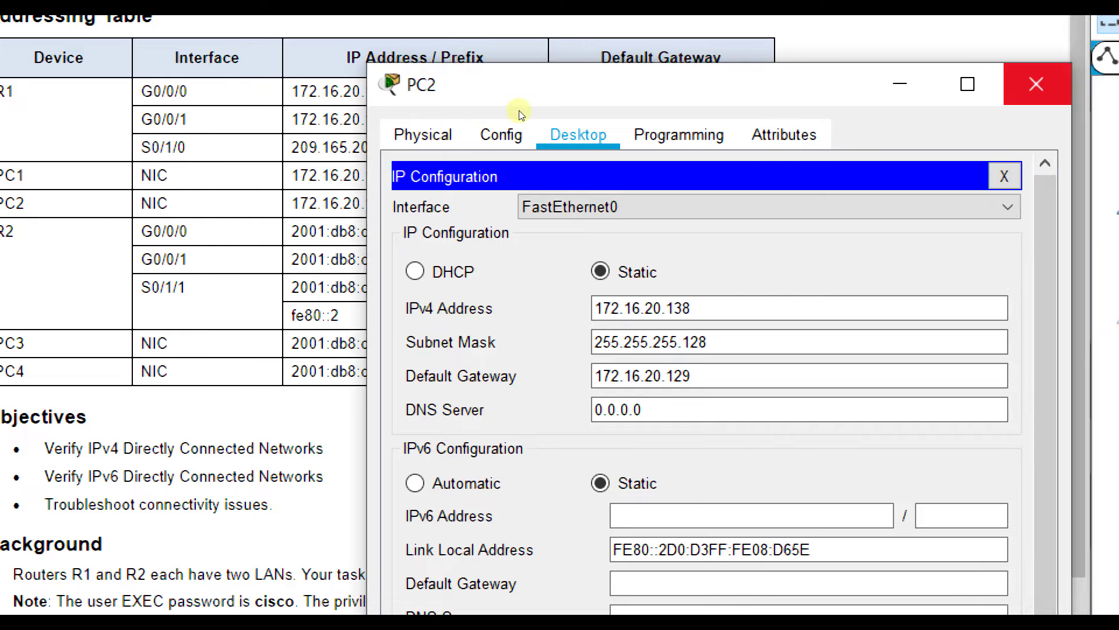
key("alt+F4")
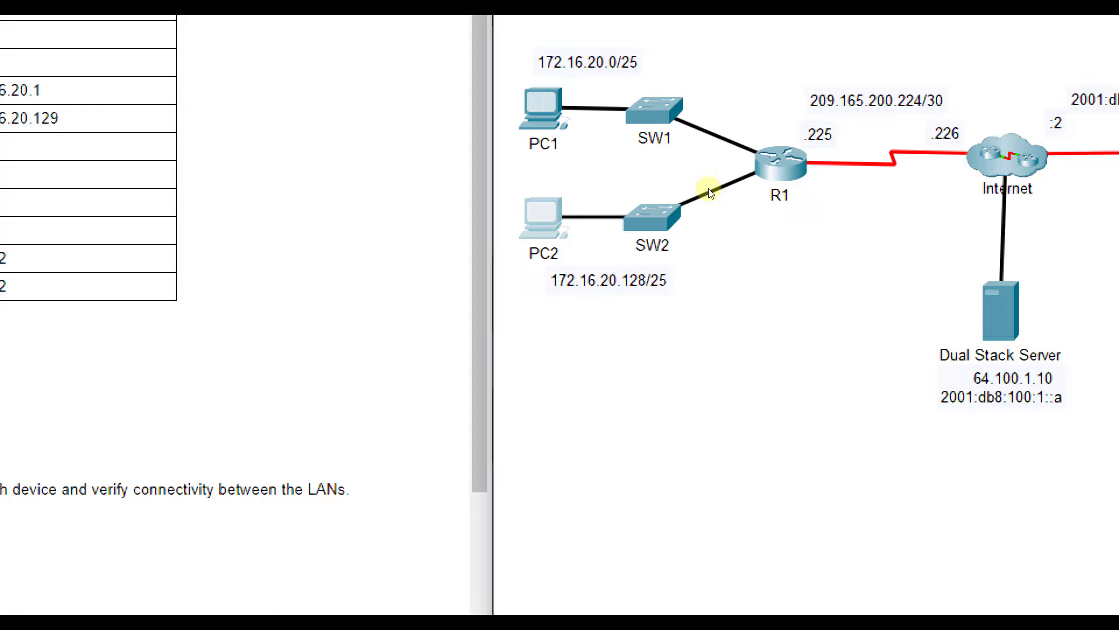
- Log into R1's console and enter privileged EXEC mode with the enable password
left_click(781, 163)
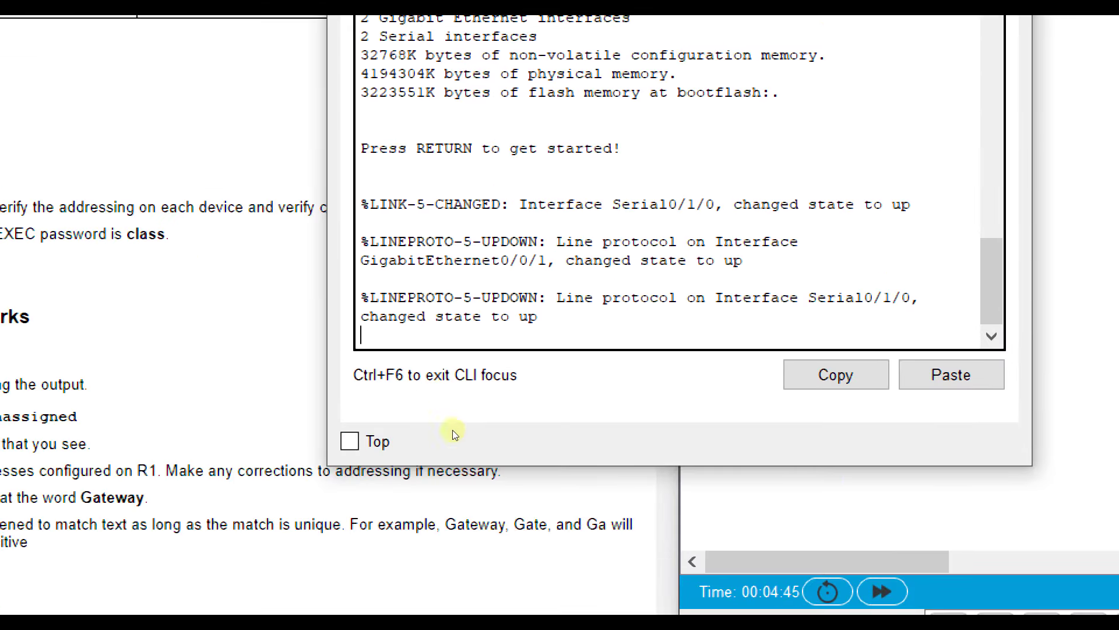
key("Return")
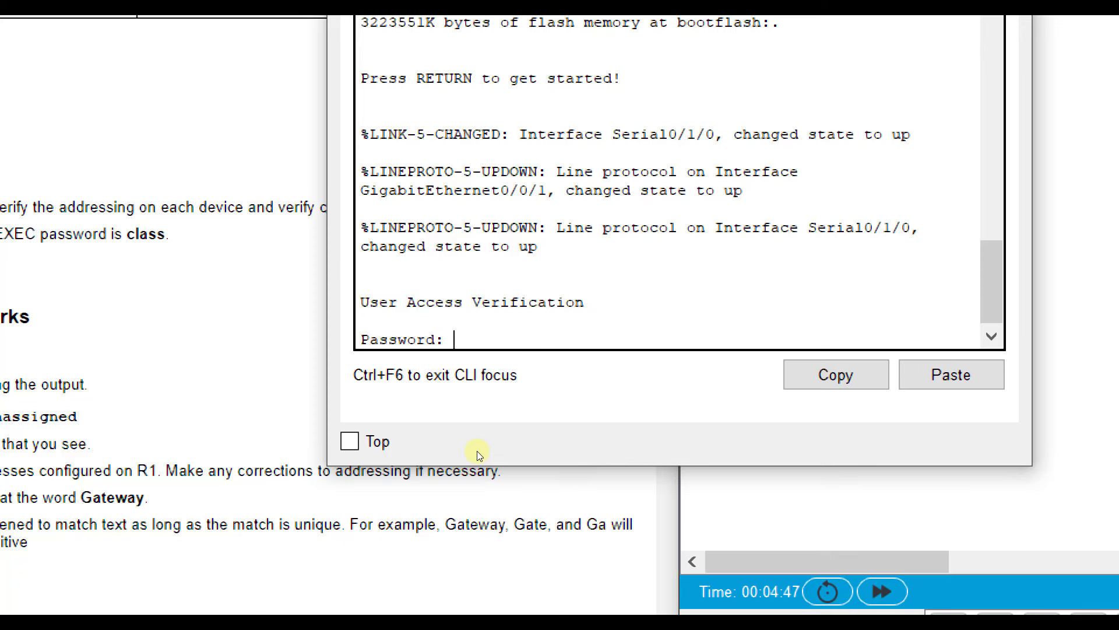
type("class")
key("Return")
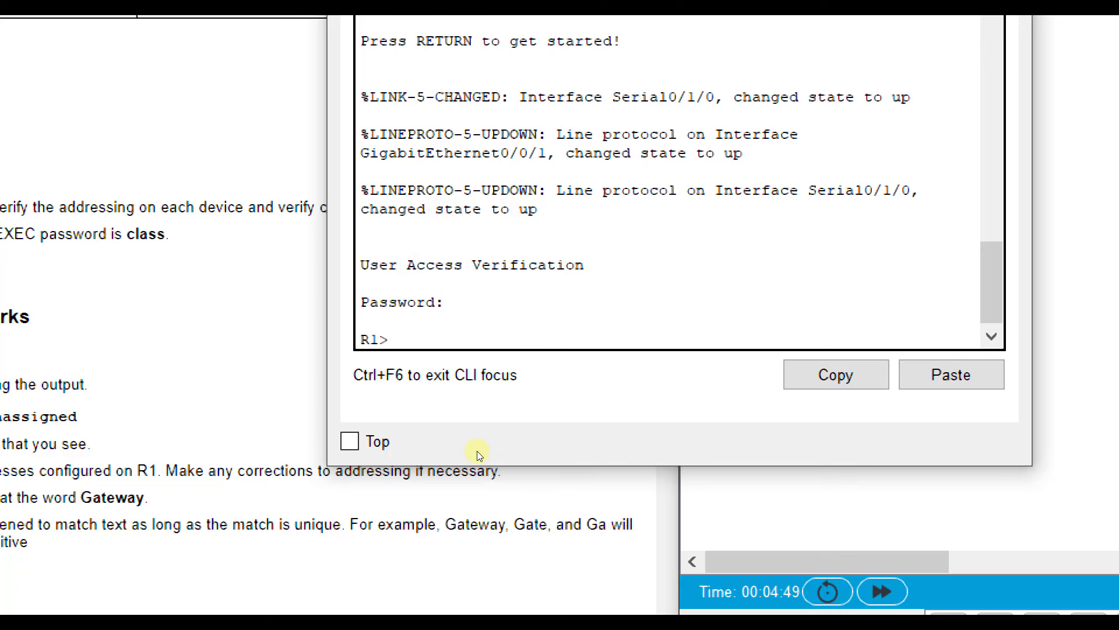
type("en")
key("Return")
type("class")
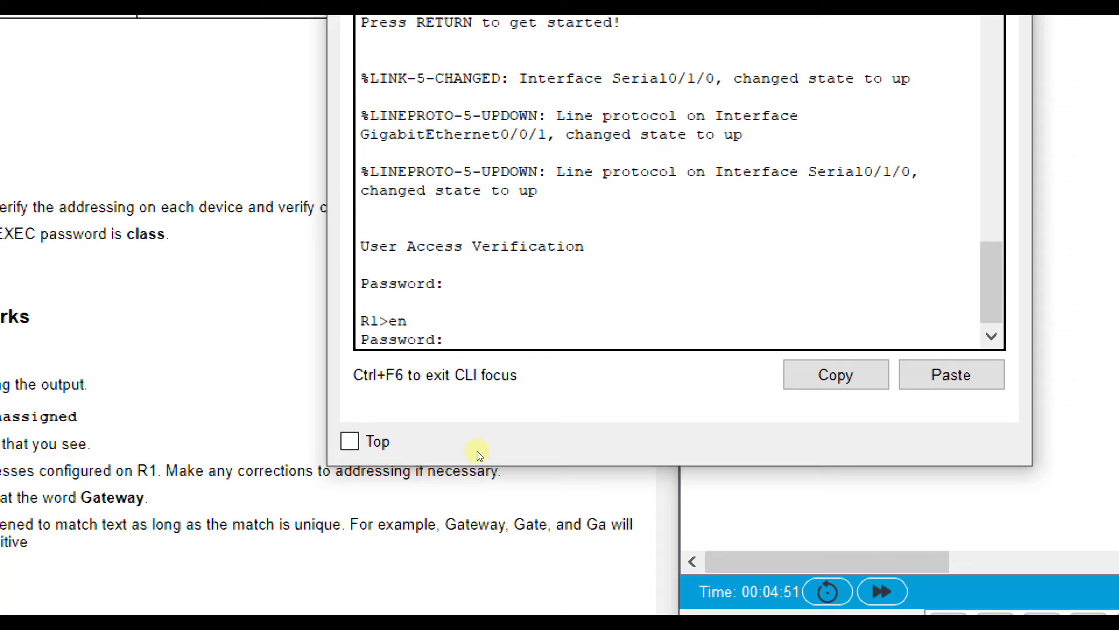
key("Return")
- Run show run on R1, noting G0/0/0 is shut down and S0/1/0 has 209.165.200.229 255.255.255.248
type("show run")
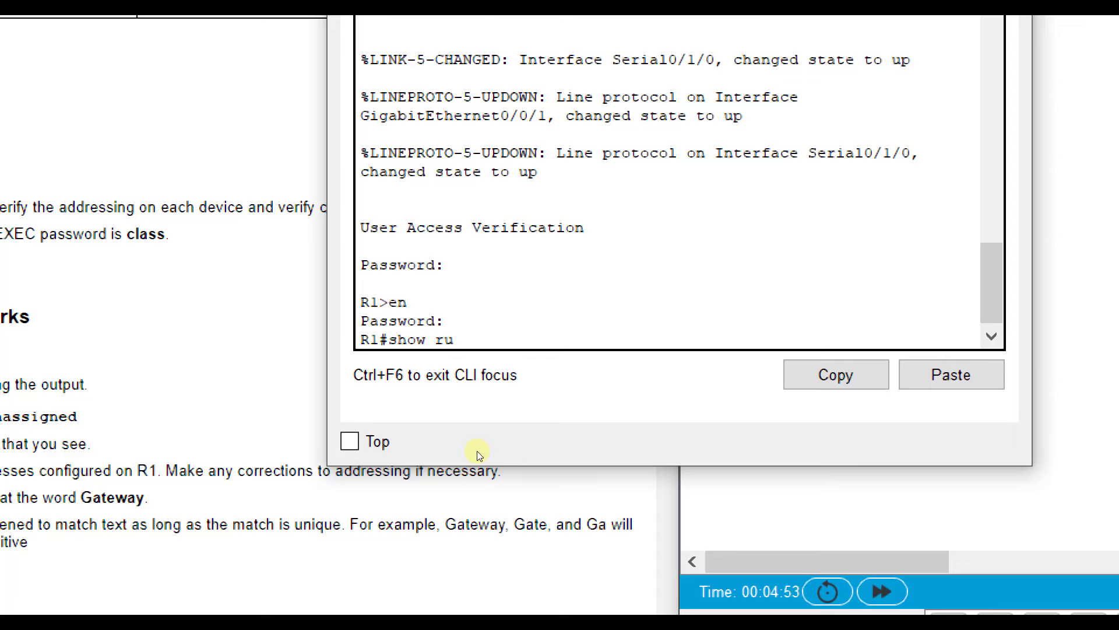
key("Return")
key("space")
key("space")
key("space")
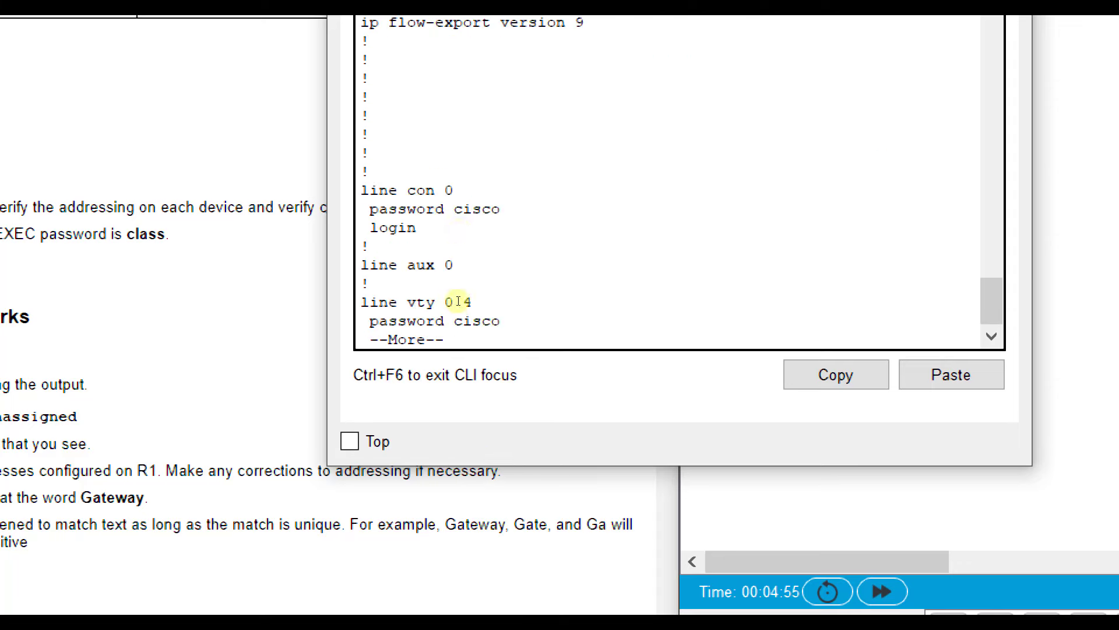
scroll(485, 297, "up", 9)
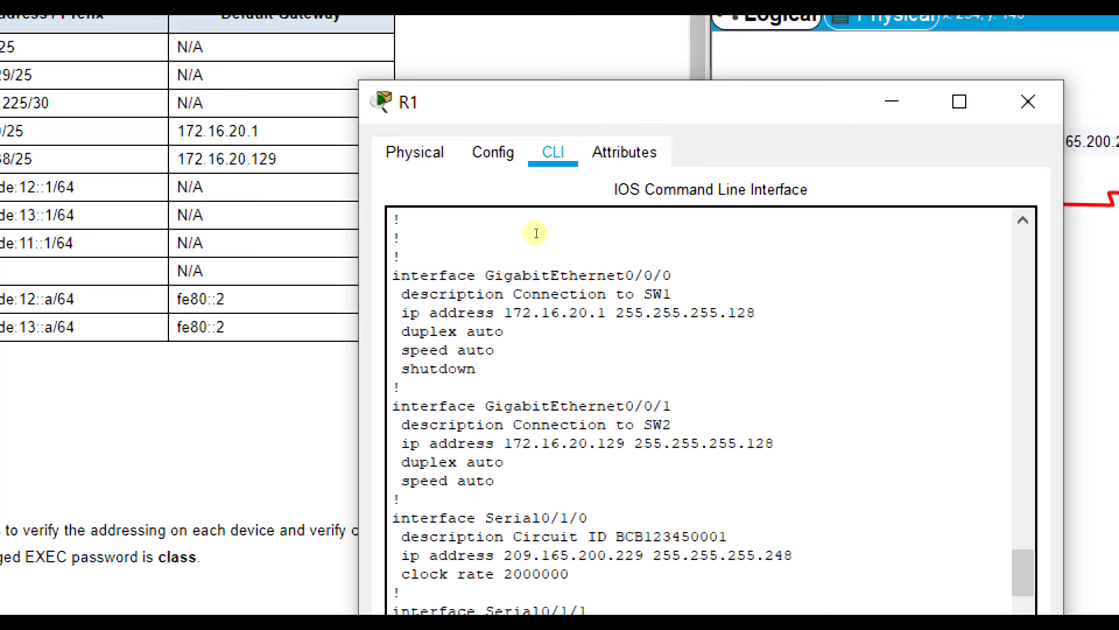
left_click_drag(524, 102, 1108, 99)
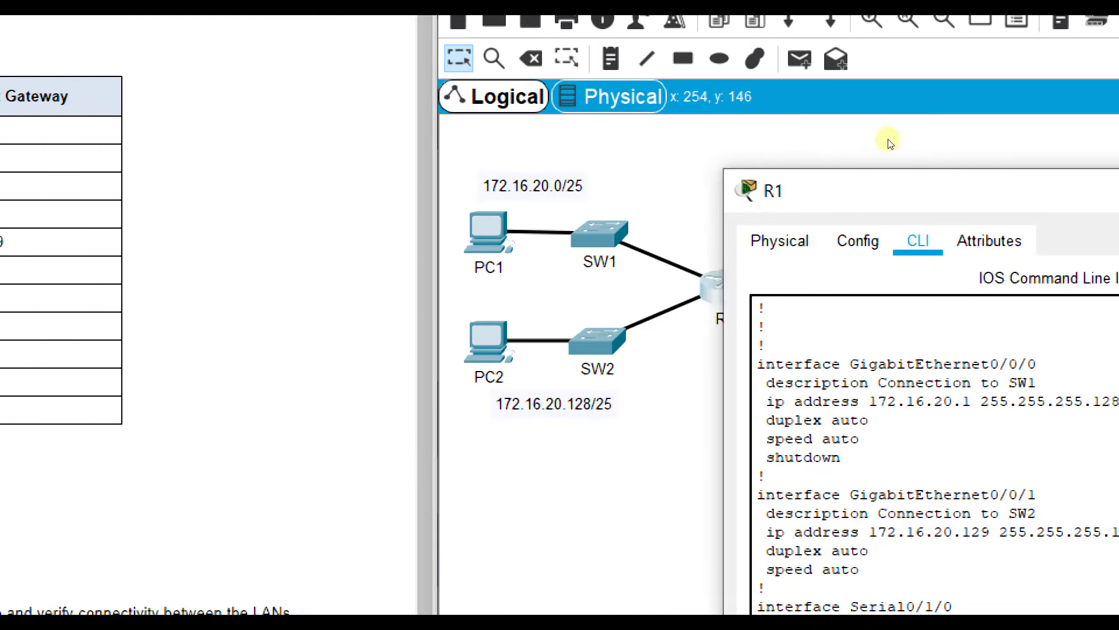
left_click_drag(890, 143, 954, 120)
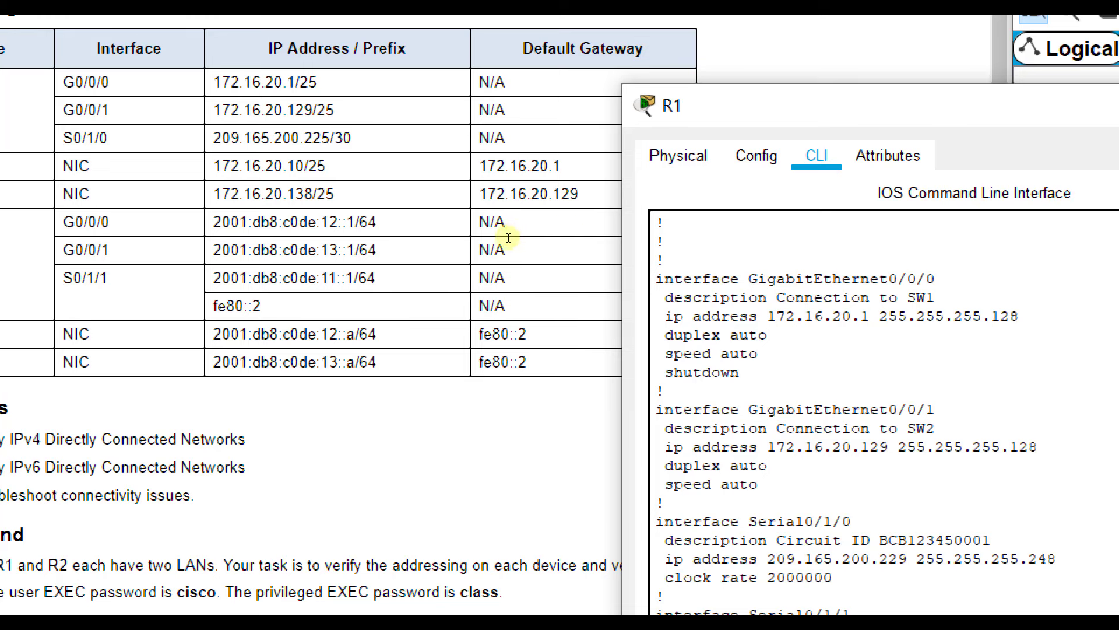
left_click_drag(741, 372, 665, 372)
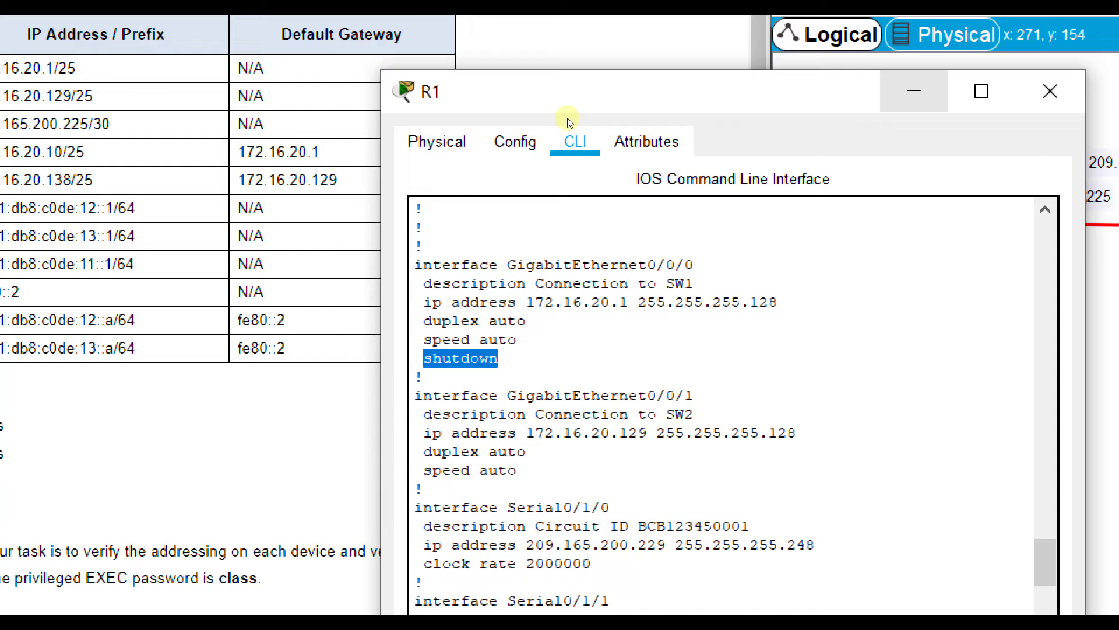
left_click_drag(570, 122, 566, 290)
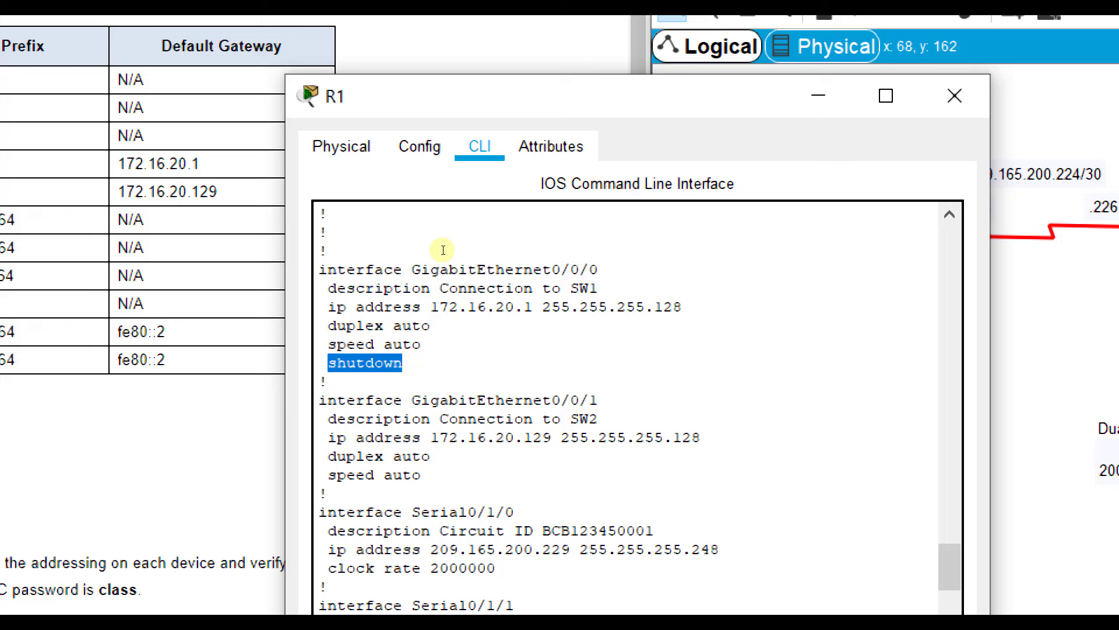
key("Right")
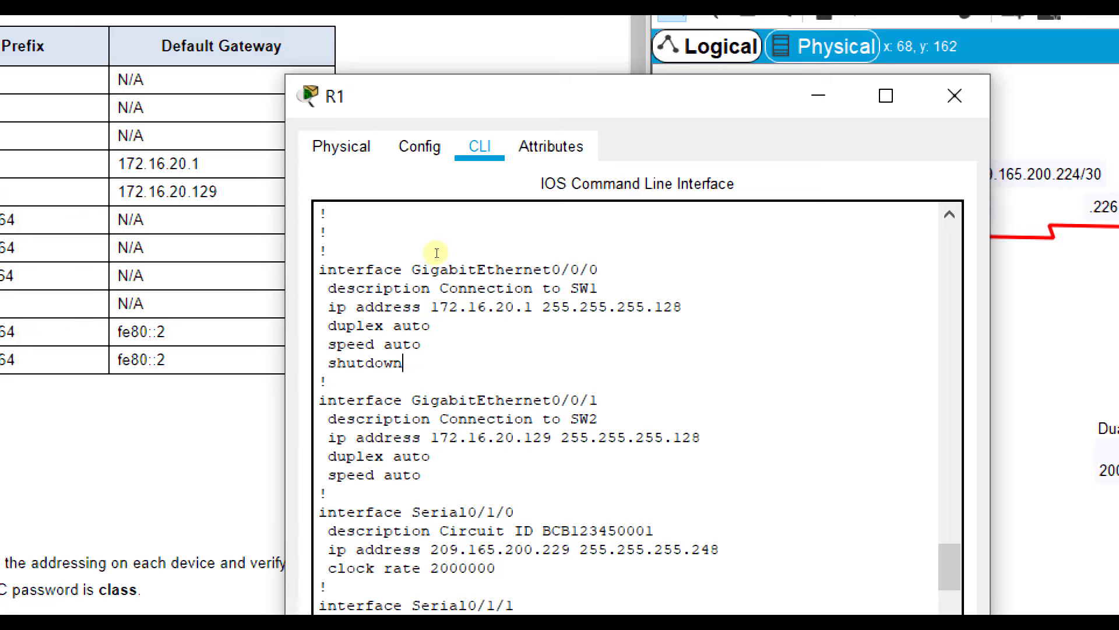
key("Down")
key("Down")
key("Down")
key("Down")
key("Down")
key("Down")
key("Down")
key("Down")
key("Down")
key("Down")
key("End")
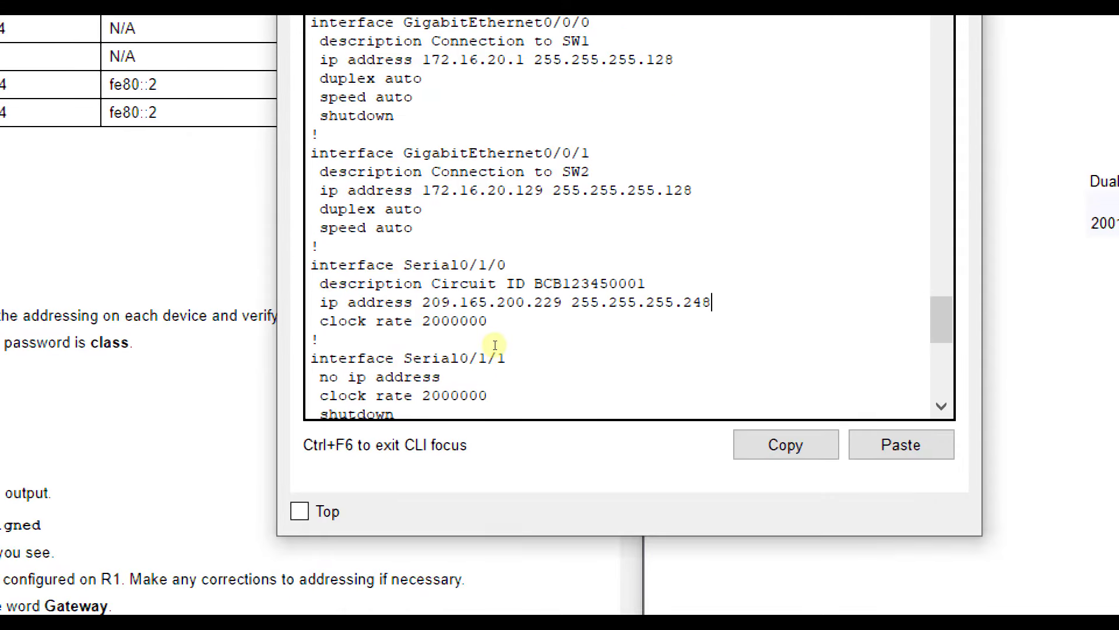
- Enter global configuration on R1 and enable GigabitEthernet0/0/0 with no shutdown
scroll(495, 345, "down", 5)
key("space")
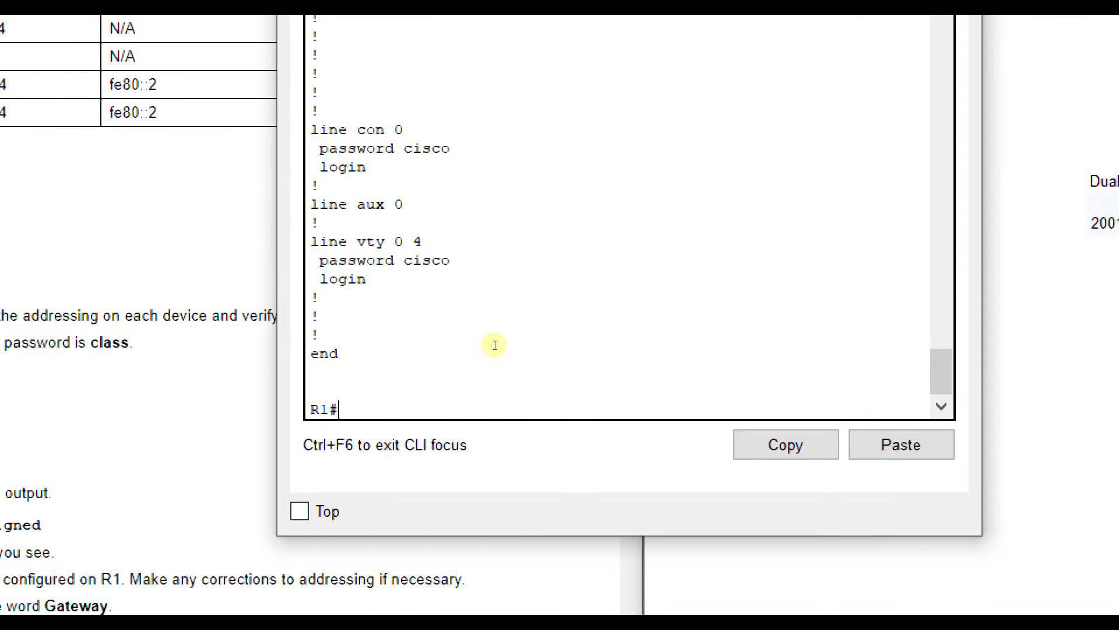
type("config t")
key("Return")
type("int g0/0/9")
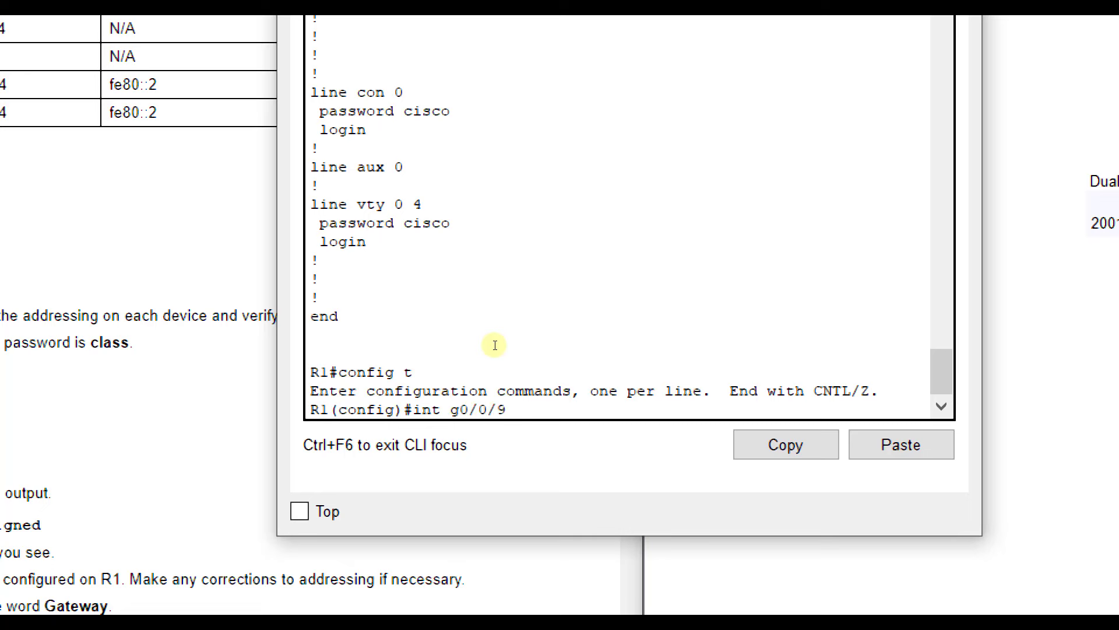
key("BackSpace")
type("0/0/0")
key("Return")
type("no shutdown")
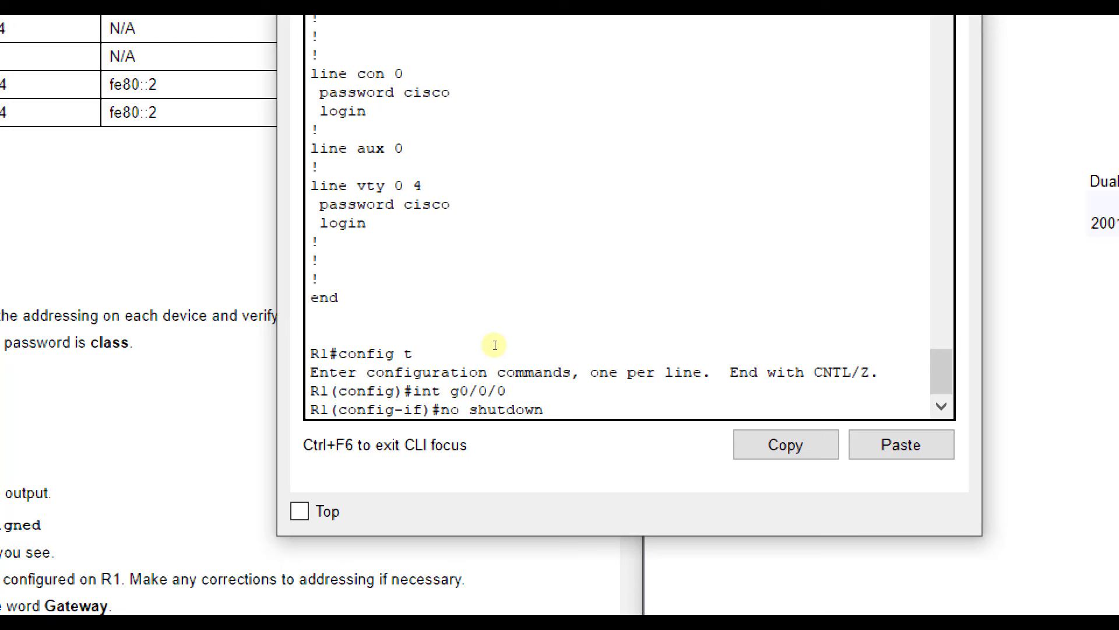
key("Return")
- Exit G0/0/0 and select interface GigabitEthernet0/0/1 for configuration
key("Return")
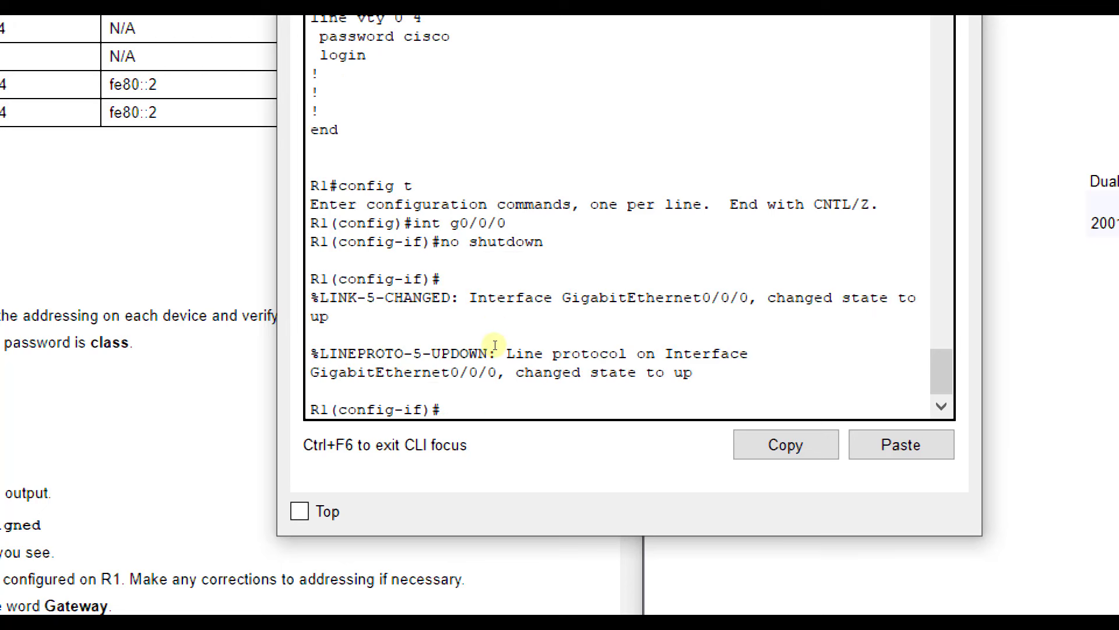
type("exit")
key("Return")
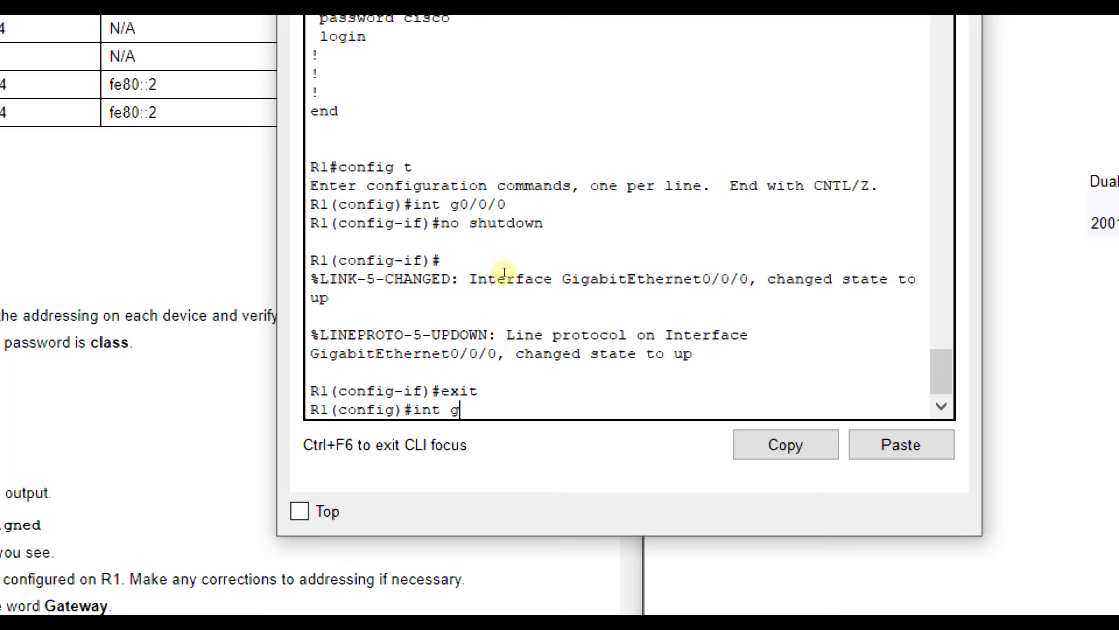
key("Return")
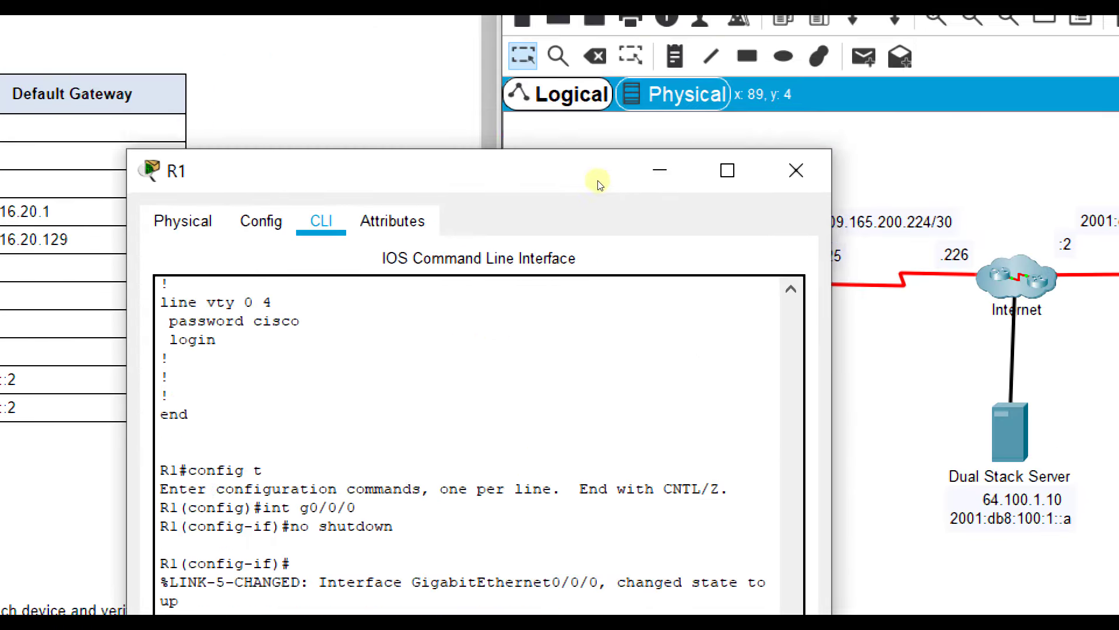
left_click_drag(601, 184, 571, 69)
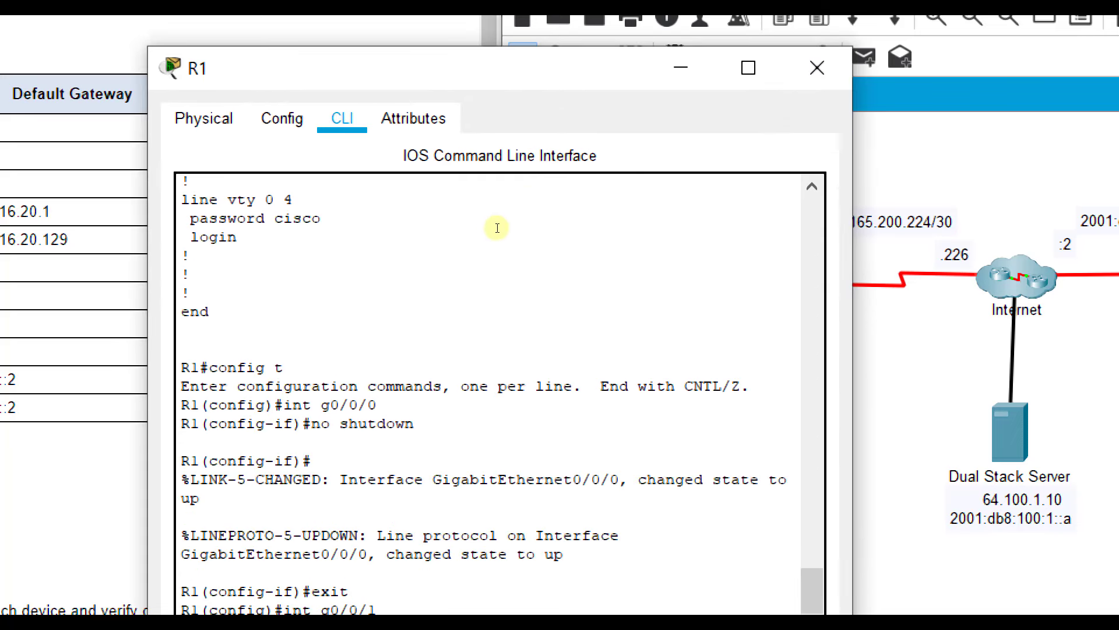
scroll(497, 227, "up", 15)
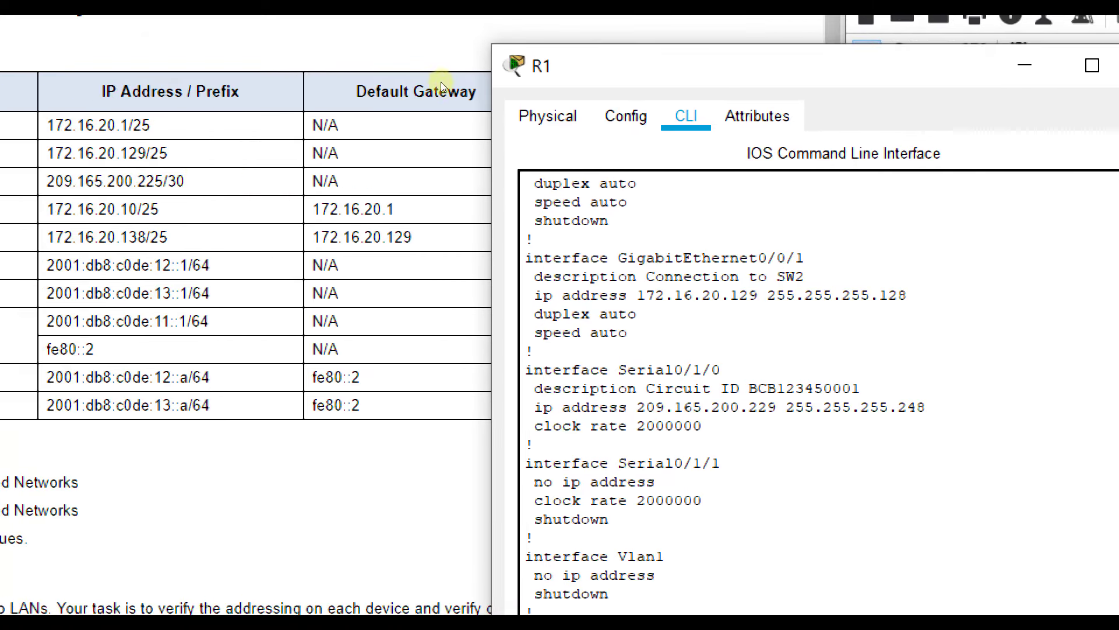
left_click_drag(509, 74, 352, 81)
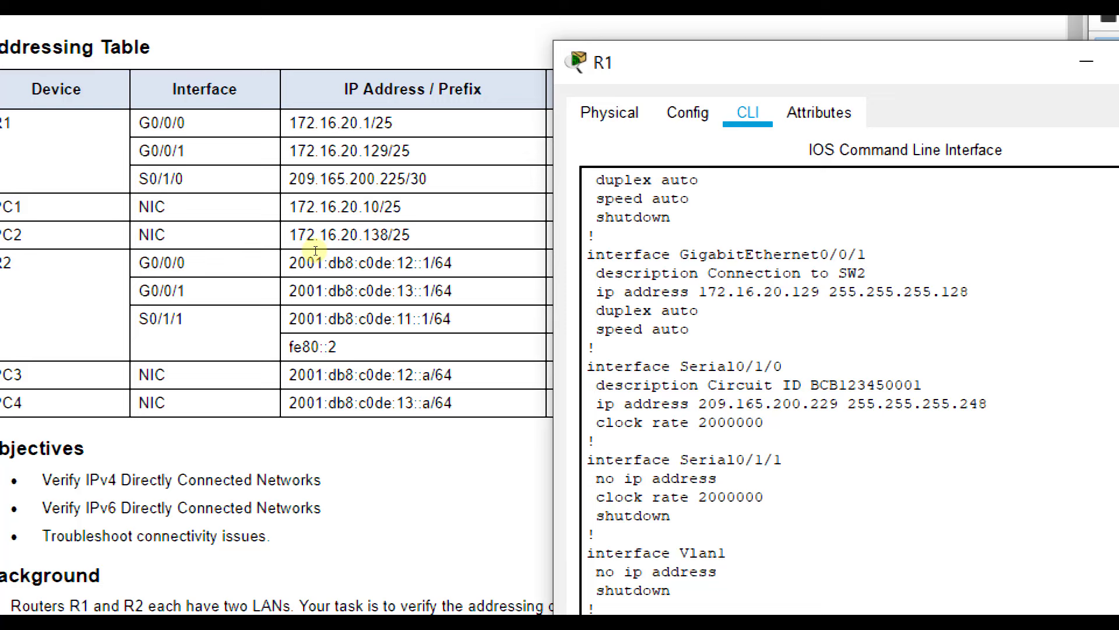
left_click_drag(315, 251, 434, 252)
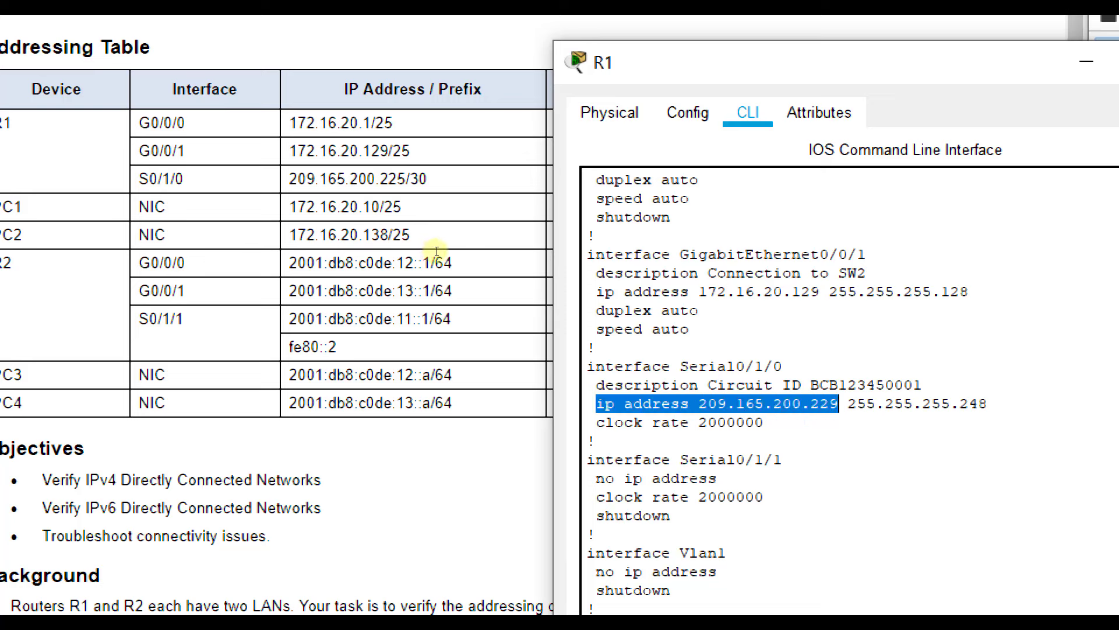
left_click_drag(436, 251, 510, 255)
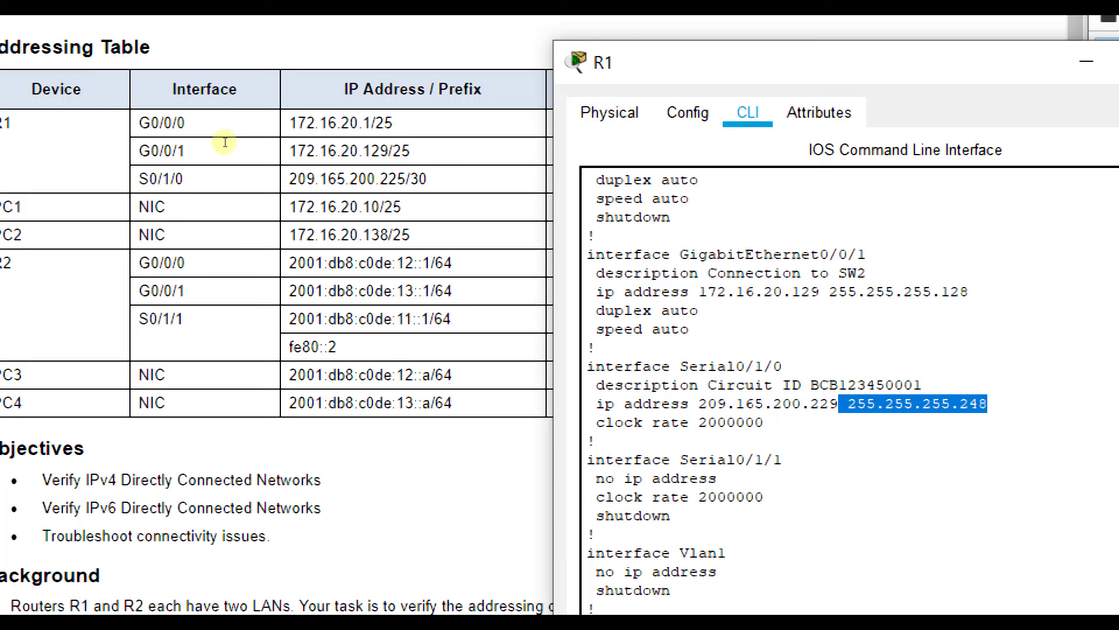
left_click(500, 253)
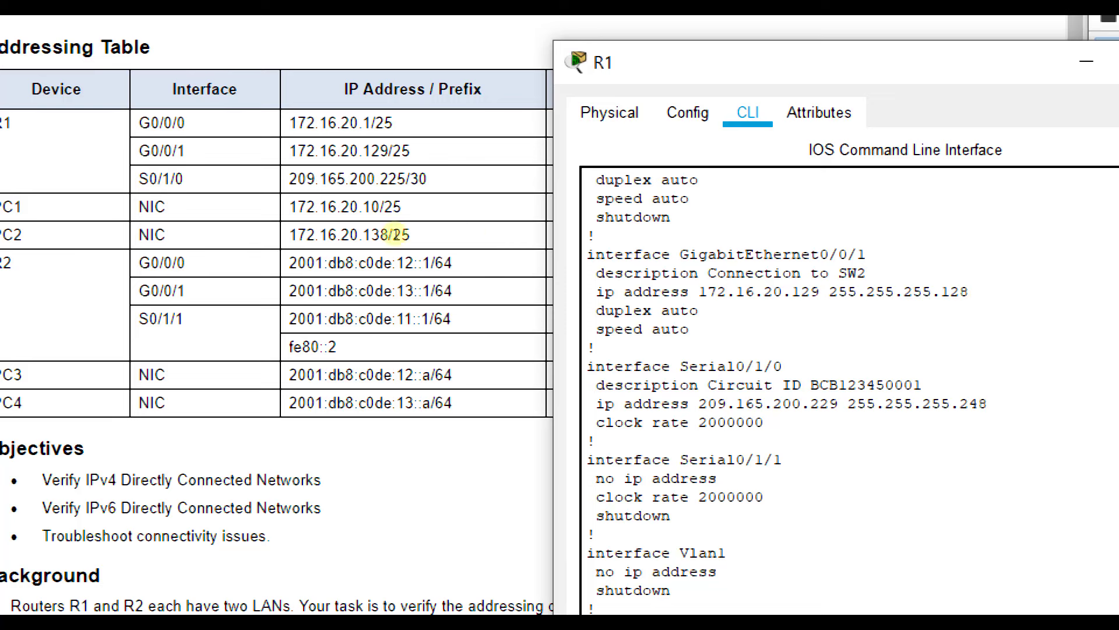
- Replace Serial0/1/0's old address with 209.165.200.225 255.255.255.252
scroll(411, 266, "down", 10)
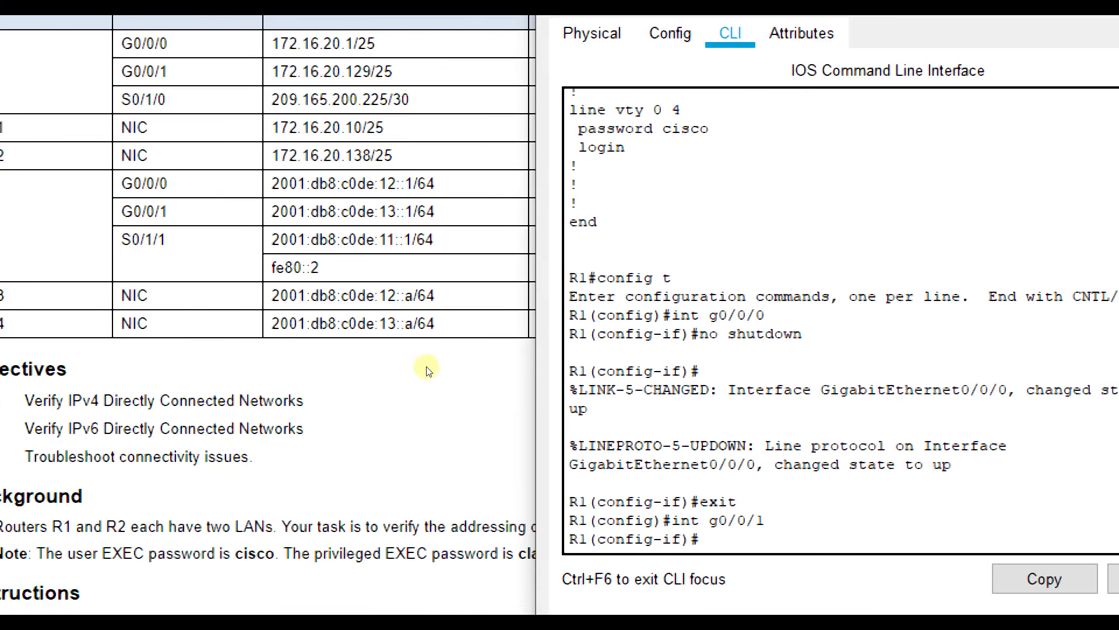
type("t")
key("Return")
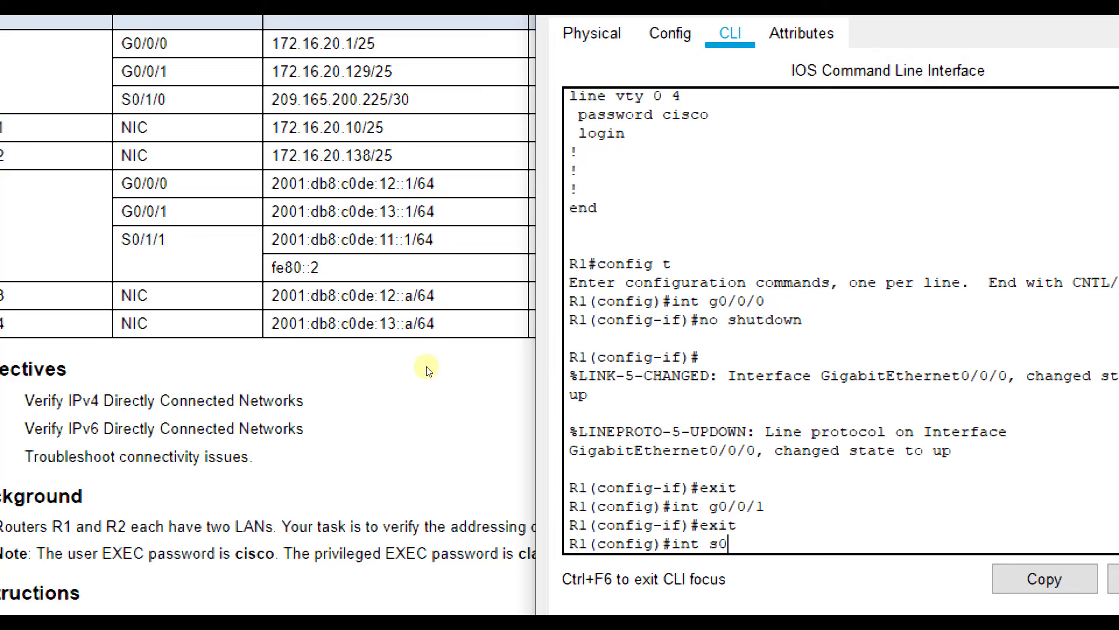
type("int s0/1/0")
key("Return")
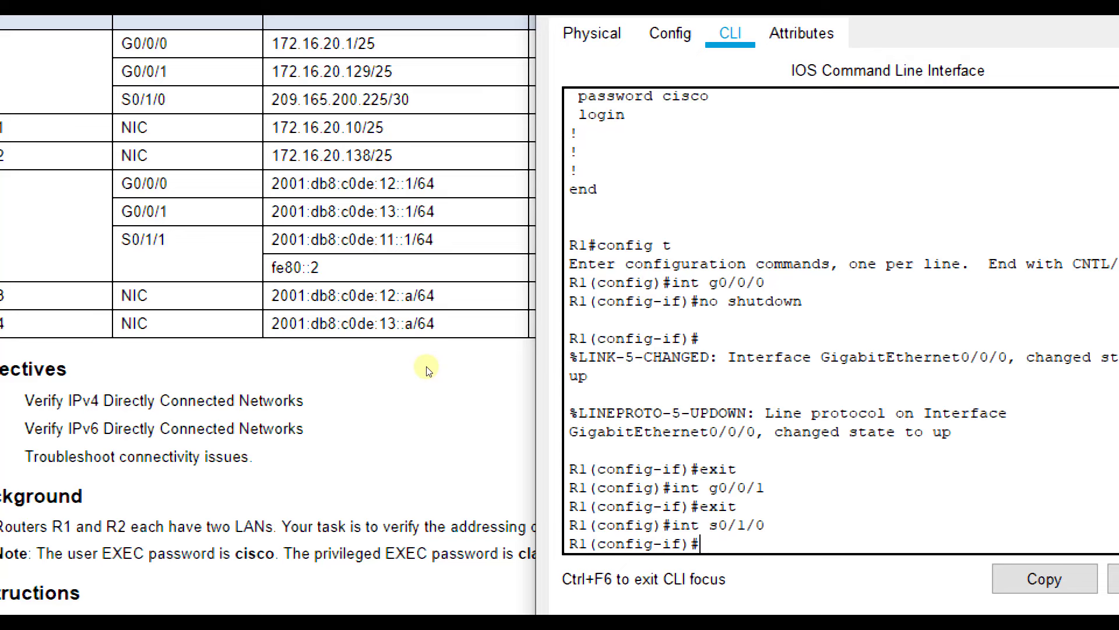
type("no ip add")
key("Return")
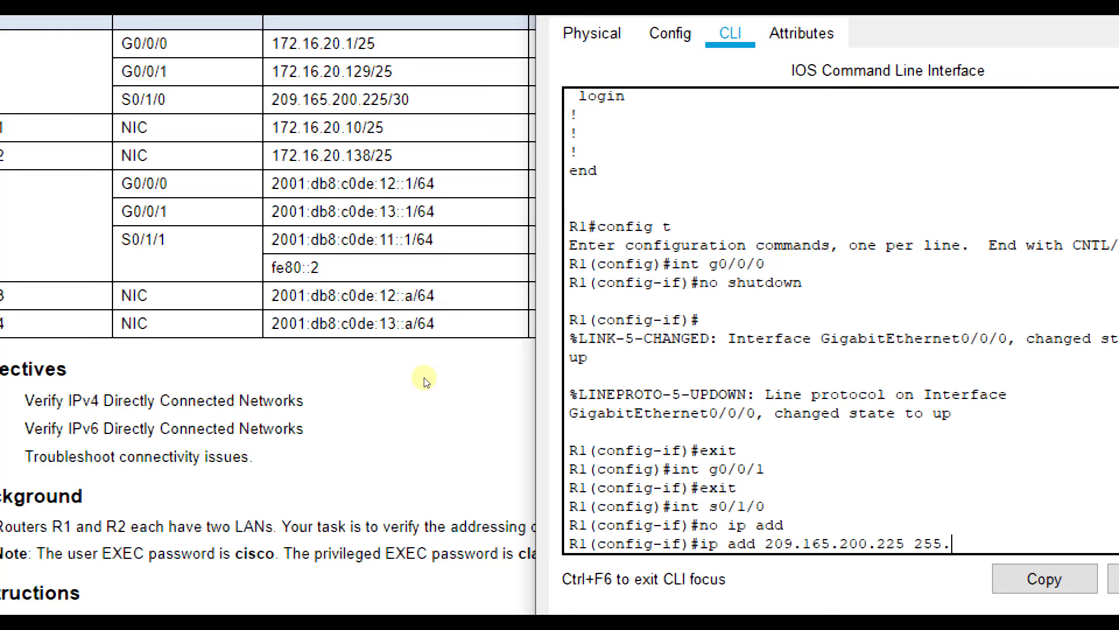
type("255.255.252")
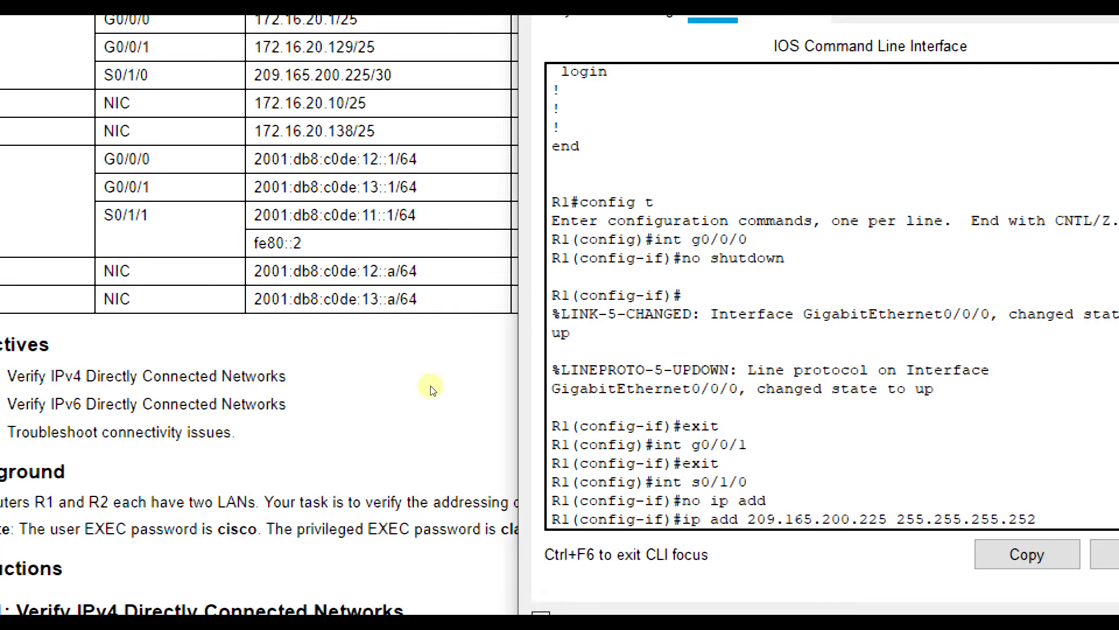
key("Return")
- Enable Serial0/1/0 with no shutdown, exit the interface, and close R1's window
scroll(432, 271, "up", 10)
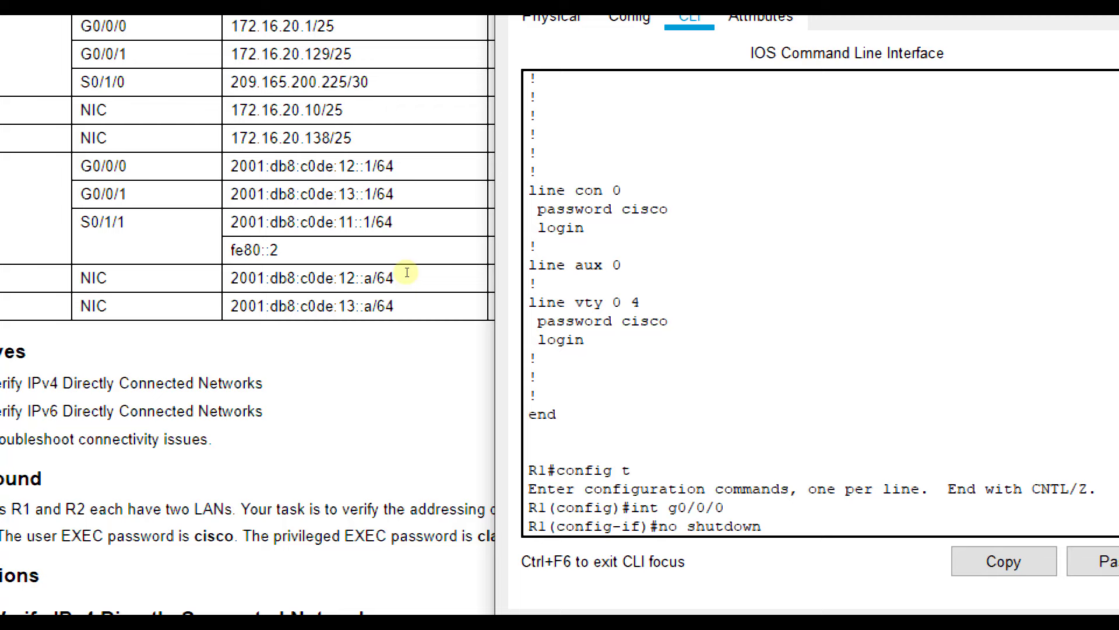
scroll(424, 286, "up", 6)
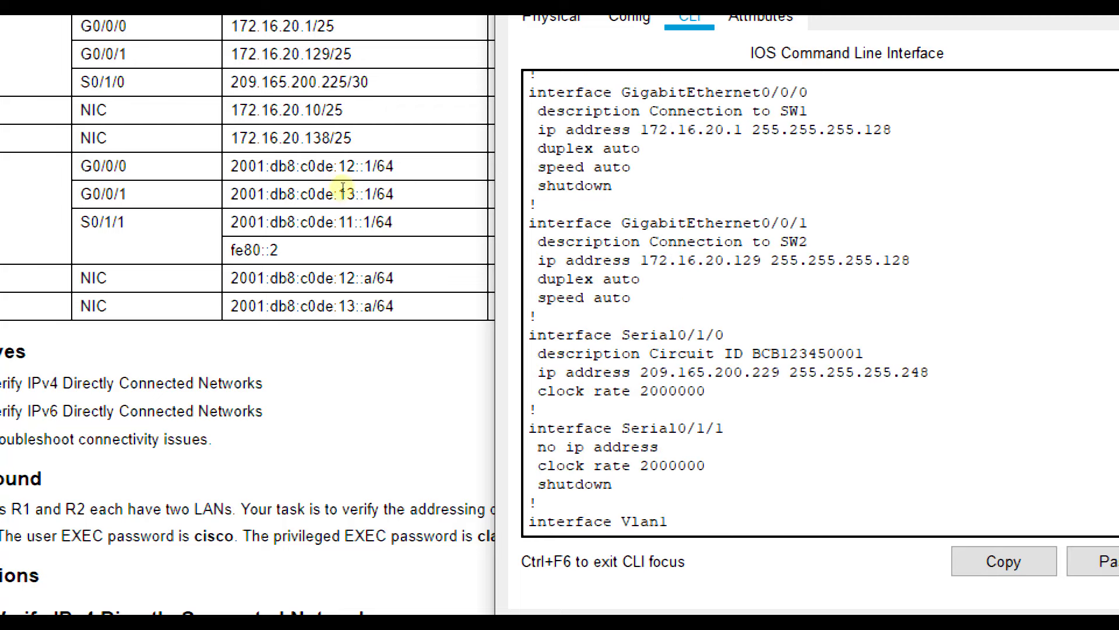
scroll(366, 265, "down", 15)
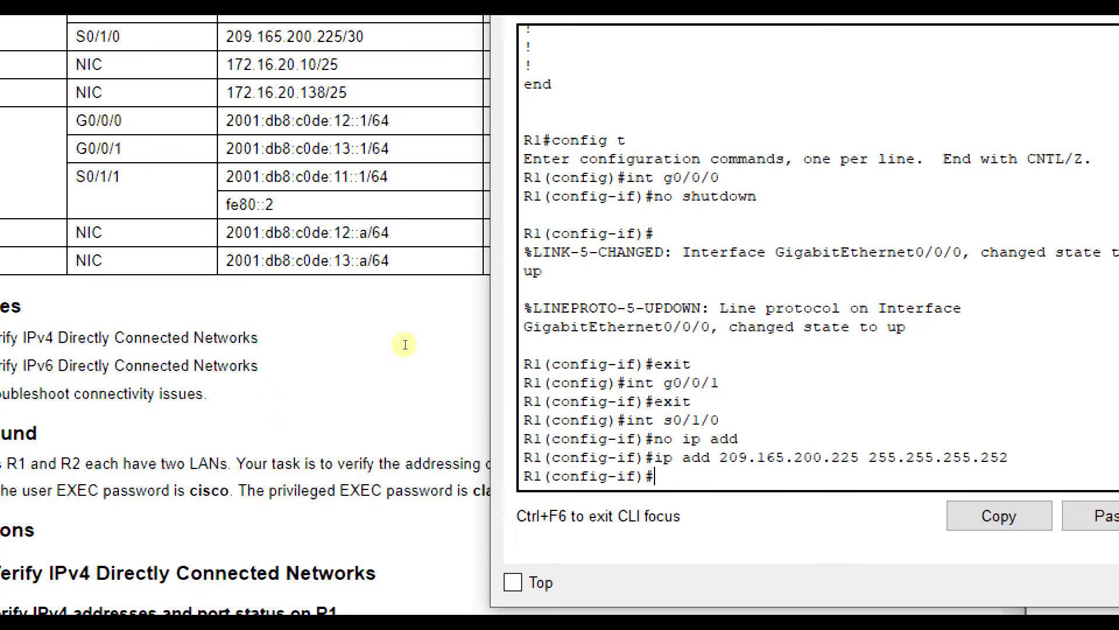
type("o sthu")
key("BackSpace")
key("BackSpace")
type("hutdown")
key("Return")
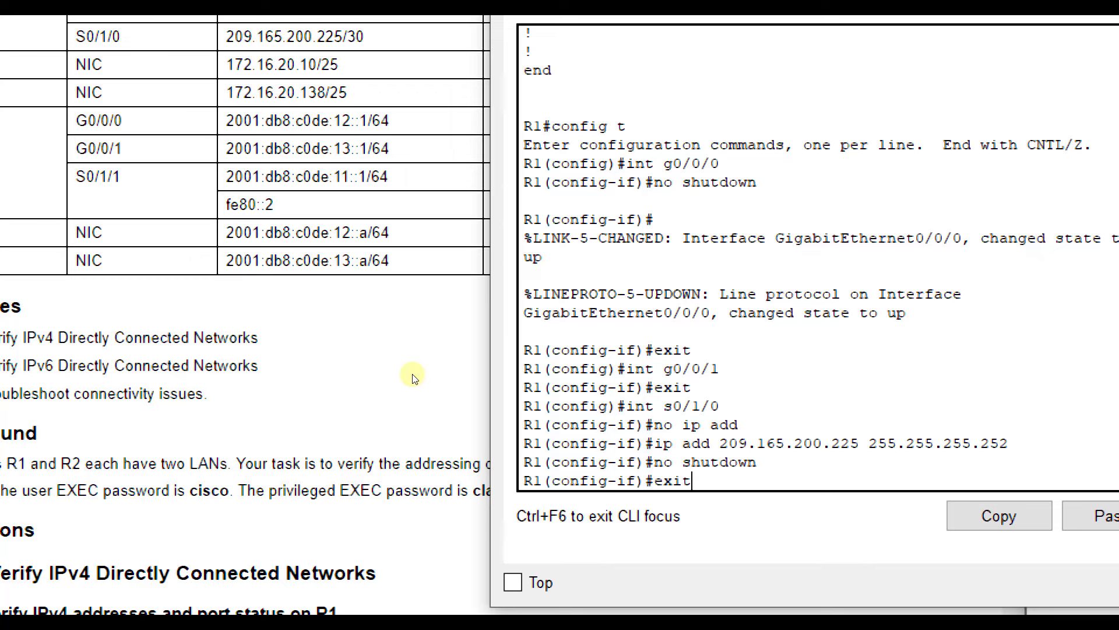
key("Return")
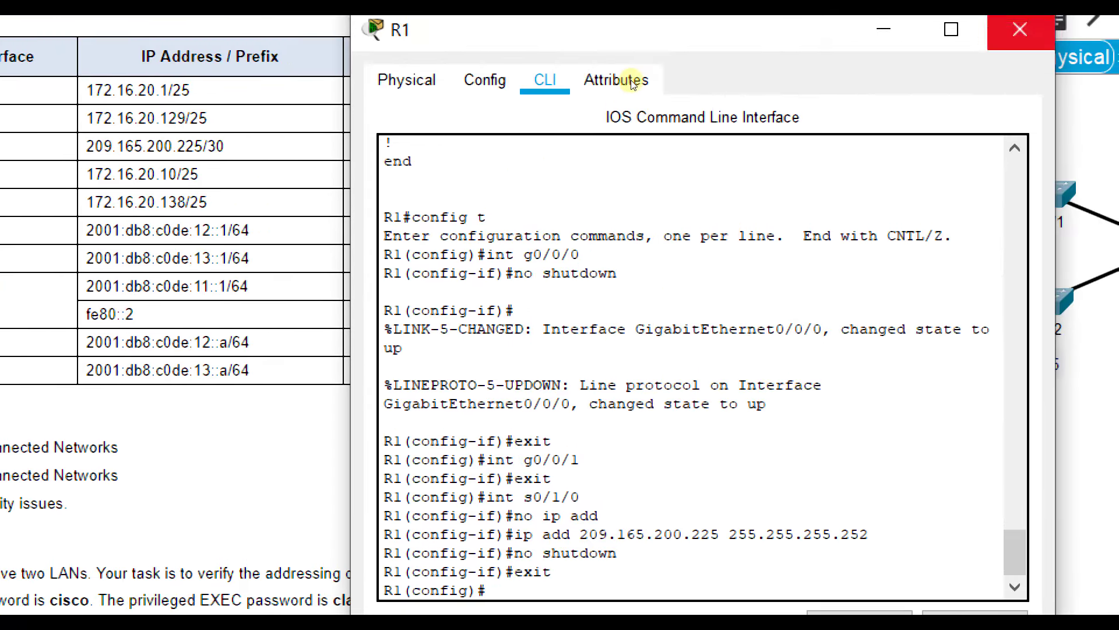
left_click(1020, 30)
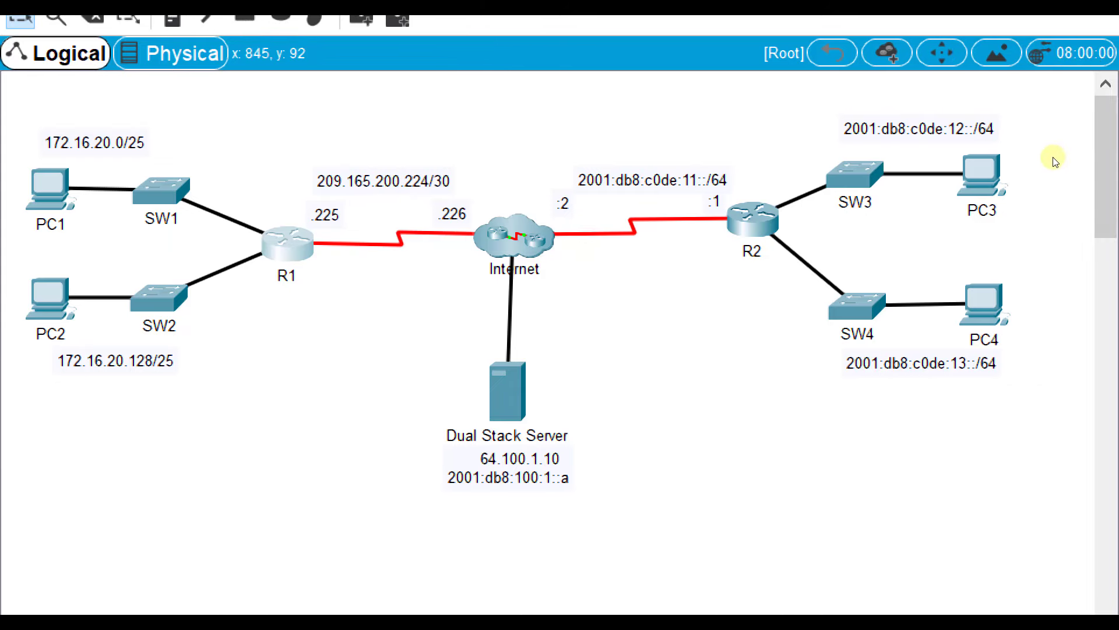
left_click(972, 166)
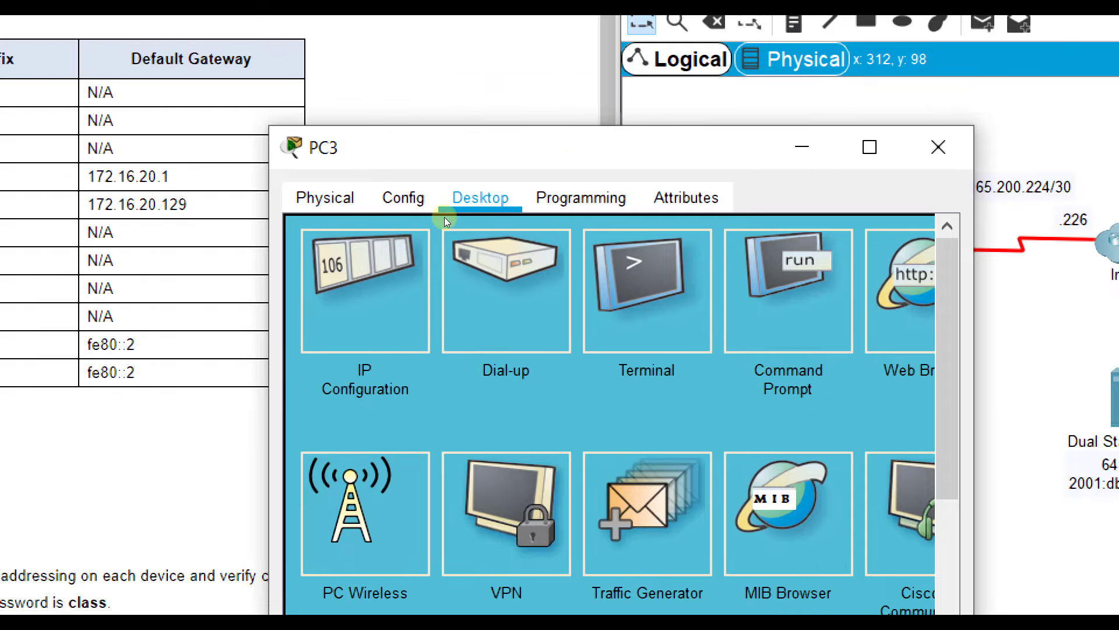
left_click(150, 286)
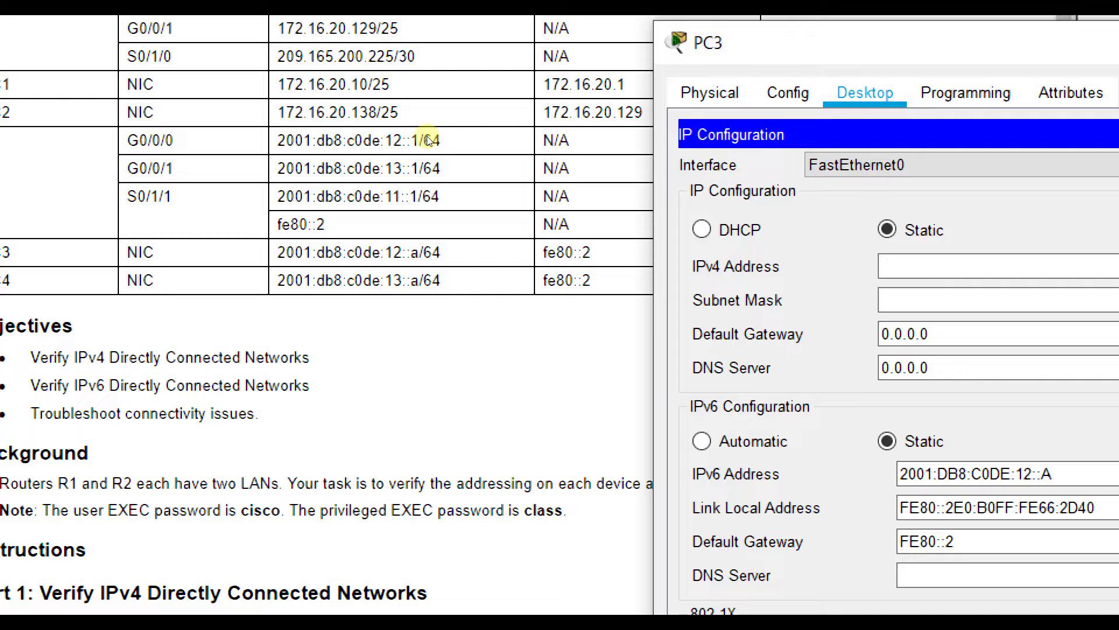
scroll(369, 116, "up", 1)
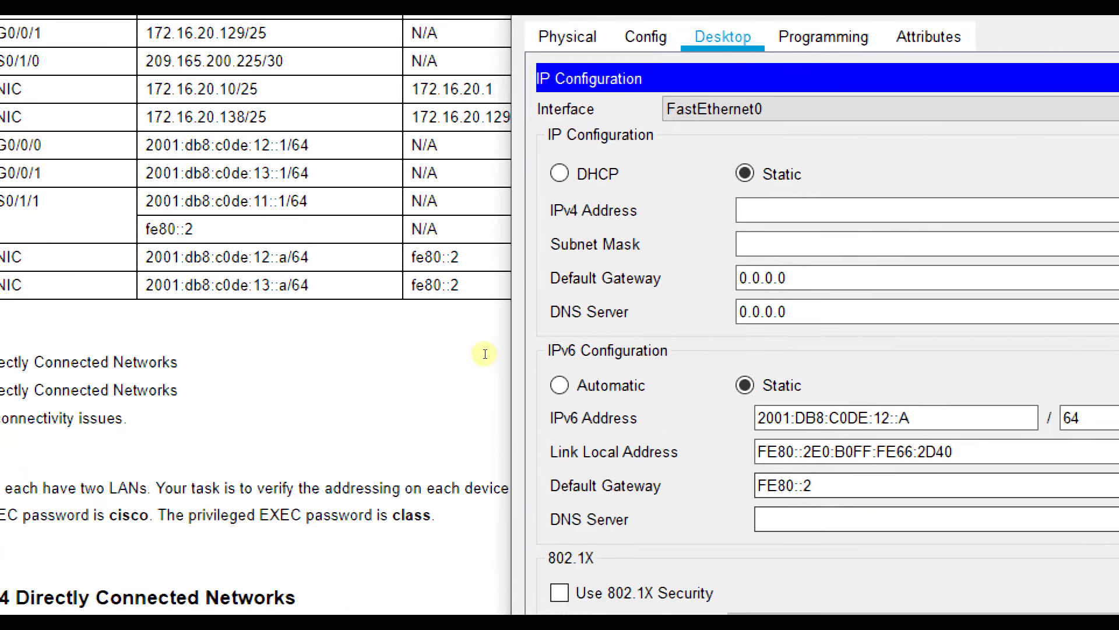
key("shift+Tab")
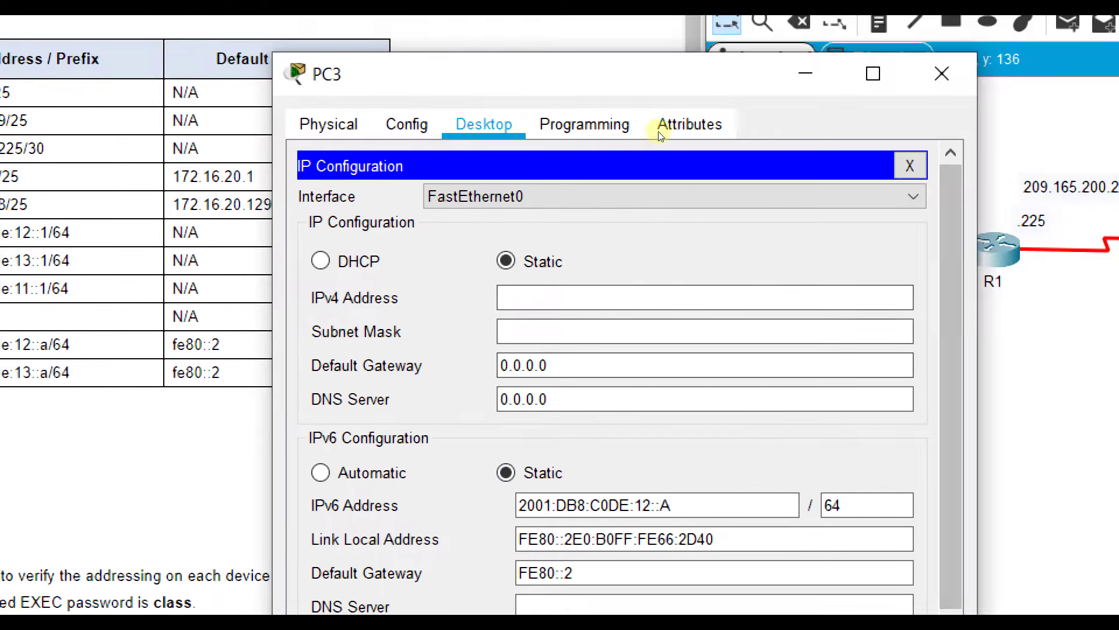
left_click(943, 74)
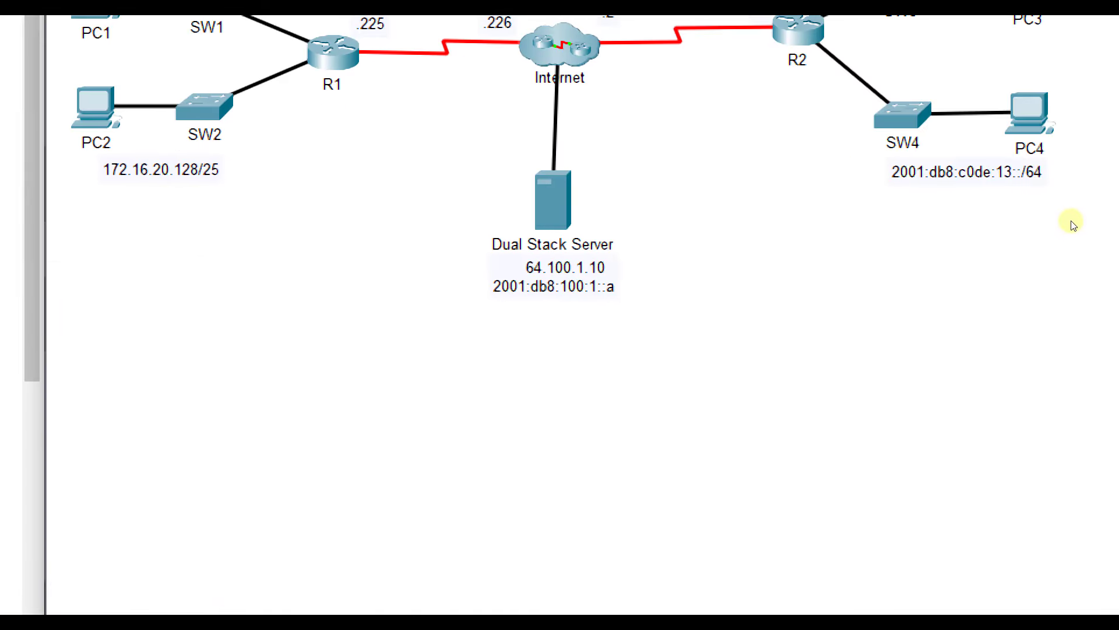
- Open PC4's IP Configuration, showing static IPv6 2001:DB8:C0DE:13::A/64 with gateway FE80::2
left_click(1029, 111)
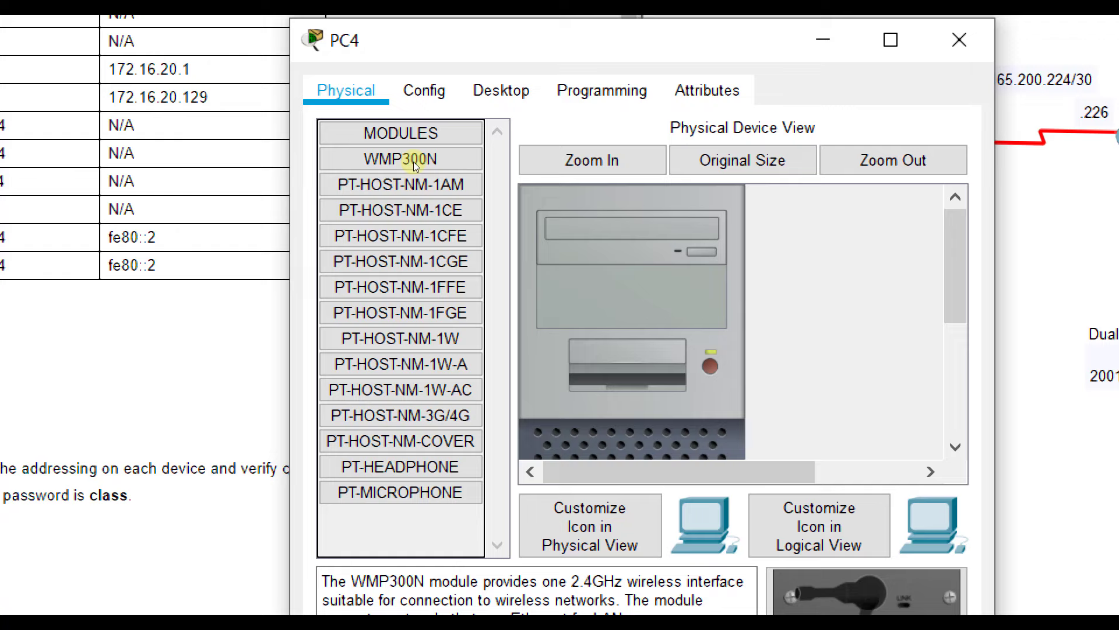
left_click(502, 91)
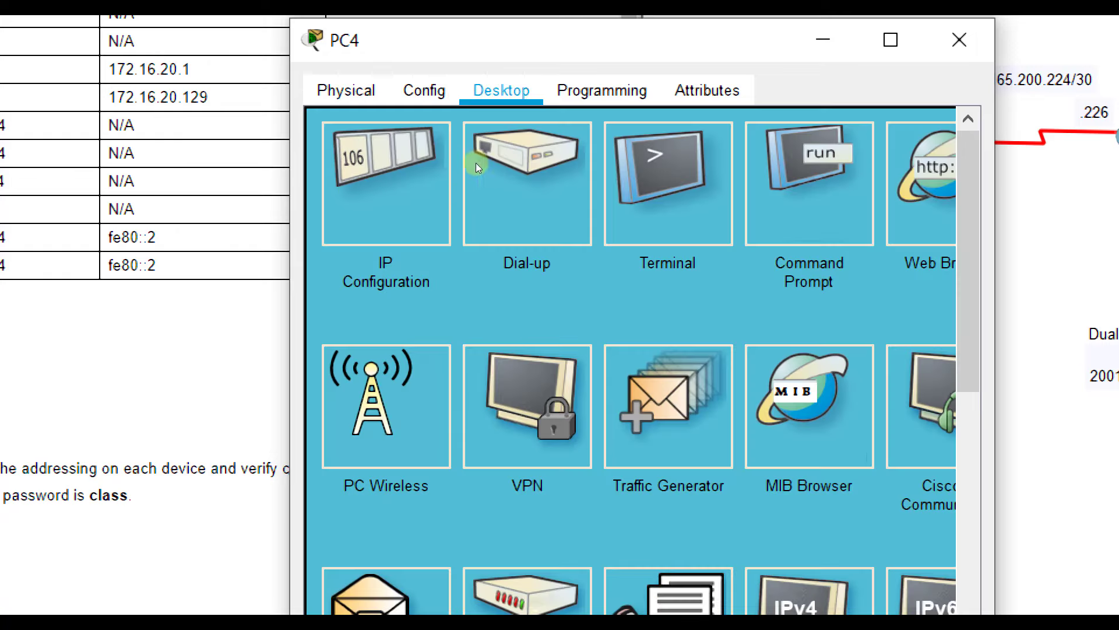
left_click(443, 160)
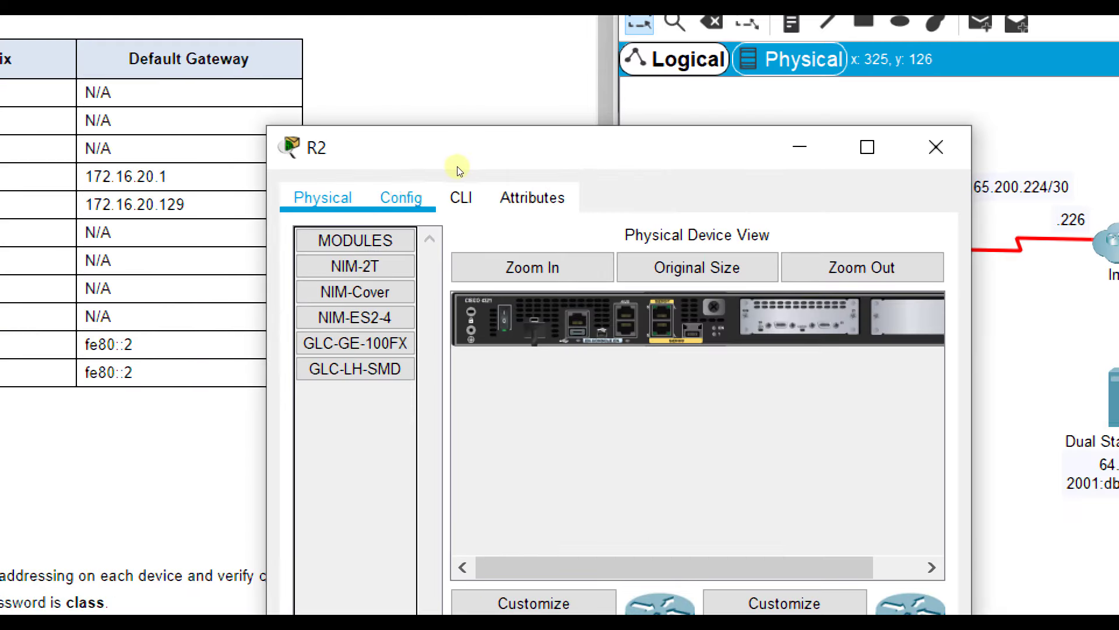
- Log into R2's CLI and enter privileged EXEC mode
left_click(461, 198)
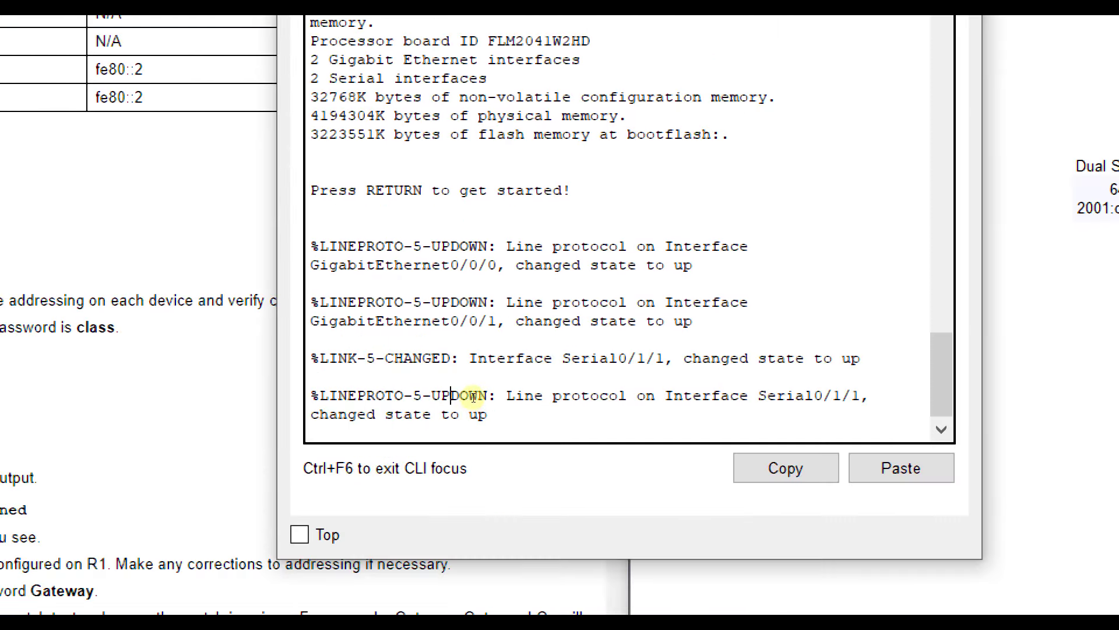
key("Return")
key("Return")
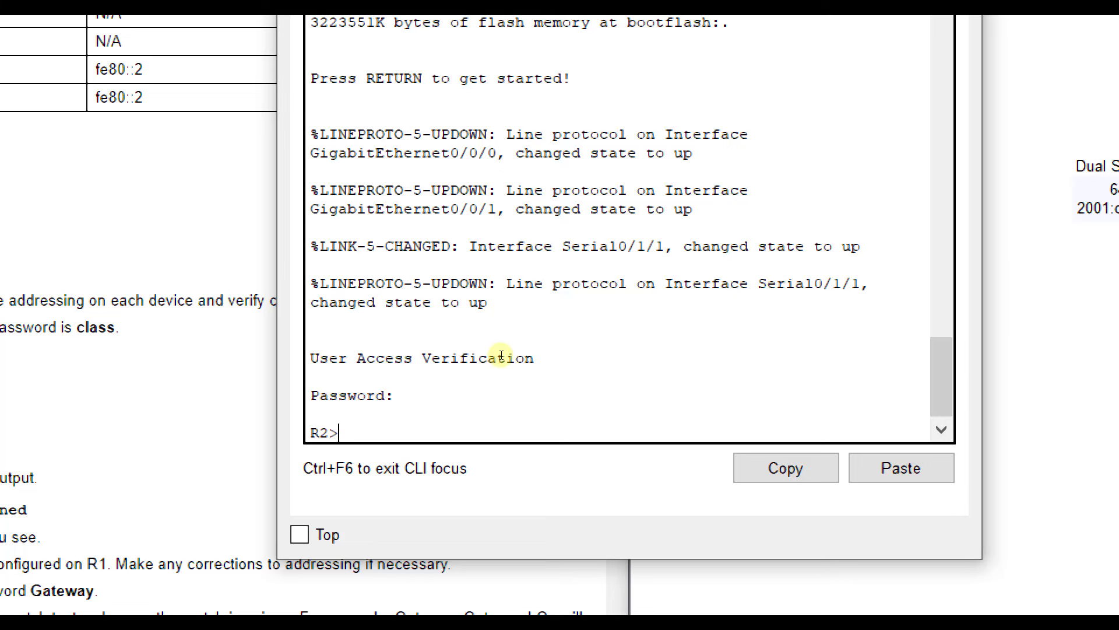
type("en")
key("Return")
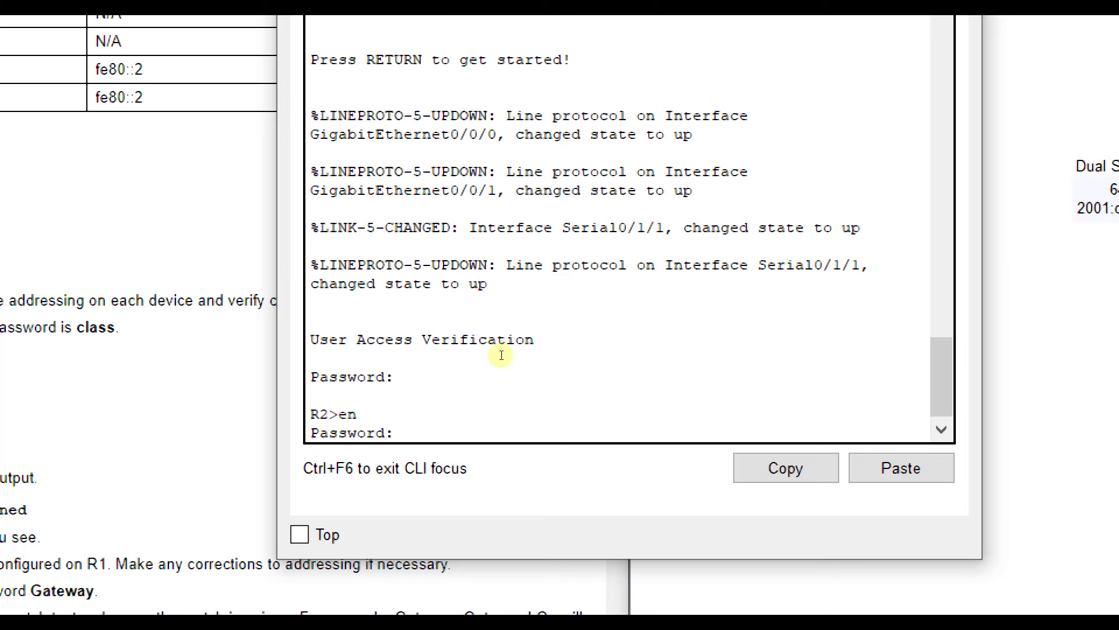
key("Return")
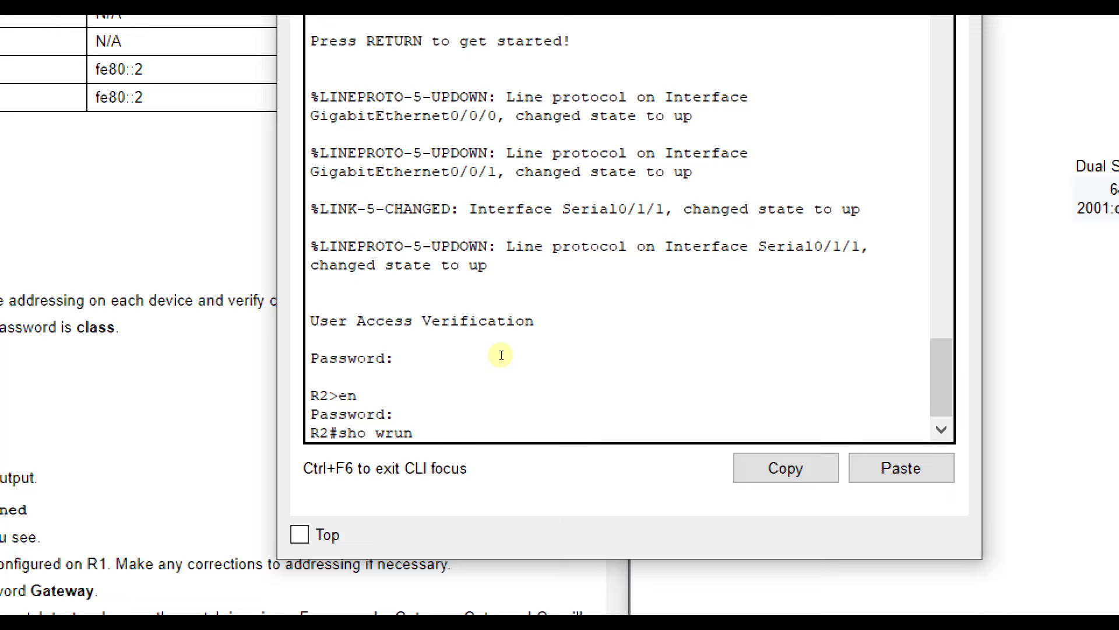
- List R2's running config, spotting G0/0/1 set to 2001:DB8:C0DE:14::1/64 instead of 13::1/64
type("show run")
key("Return")
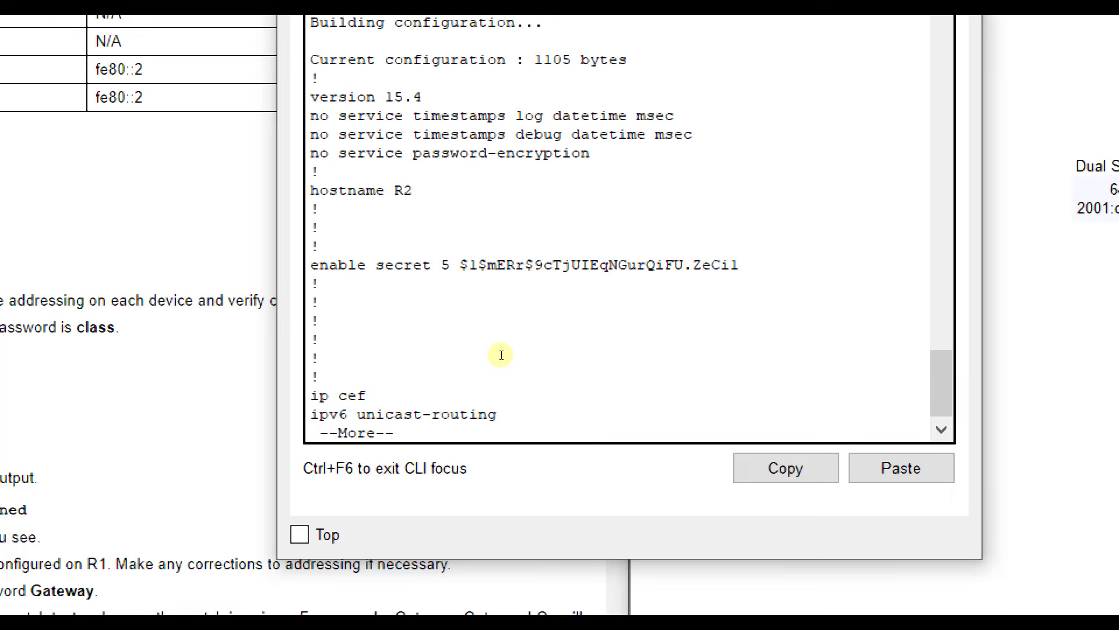
key("space")
key("space")
scroll(501, 355, "up", 3)
scroll(502, 355, "up", 5)
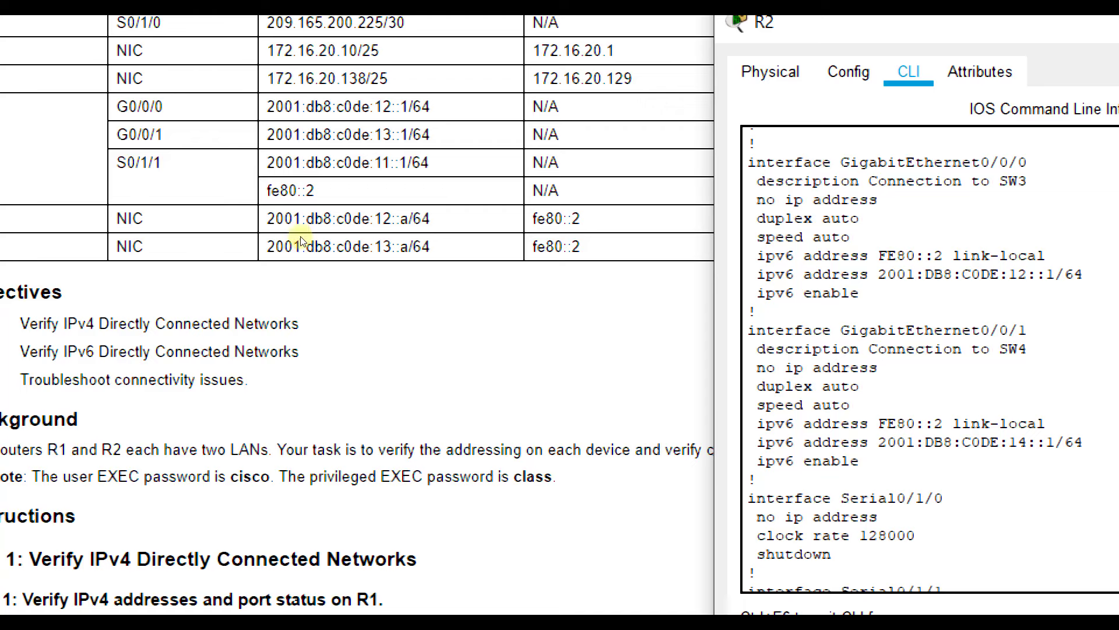
key("Return")
key("Return")
key("Return")
key("Return")
key("Return")
key("Return")
key("Return")
key("Return")
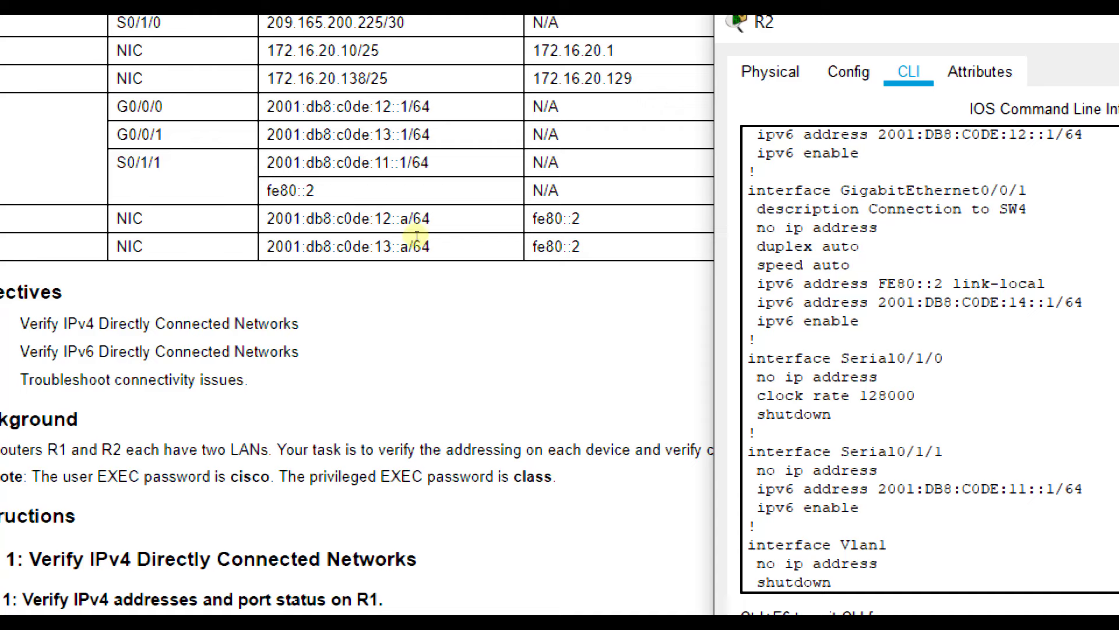
left_click_drag(396, 221, 490, 277)
left_click(464, 290)
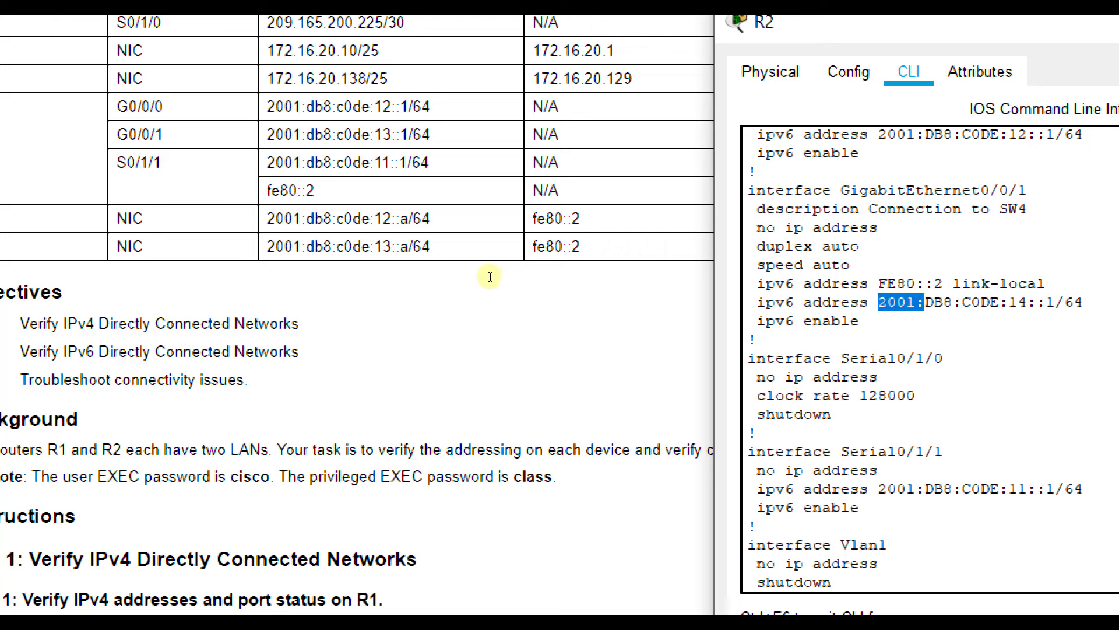
left_click(491, 277)
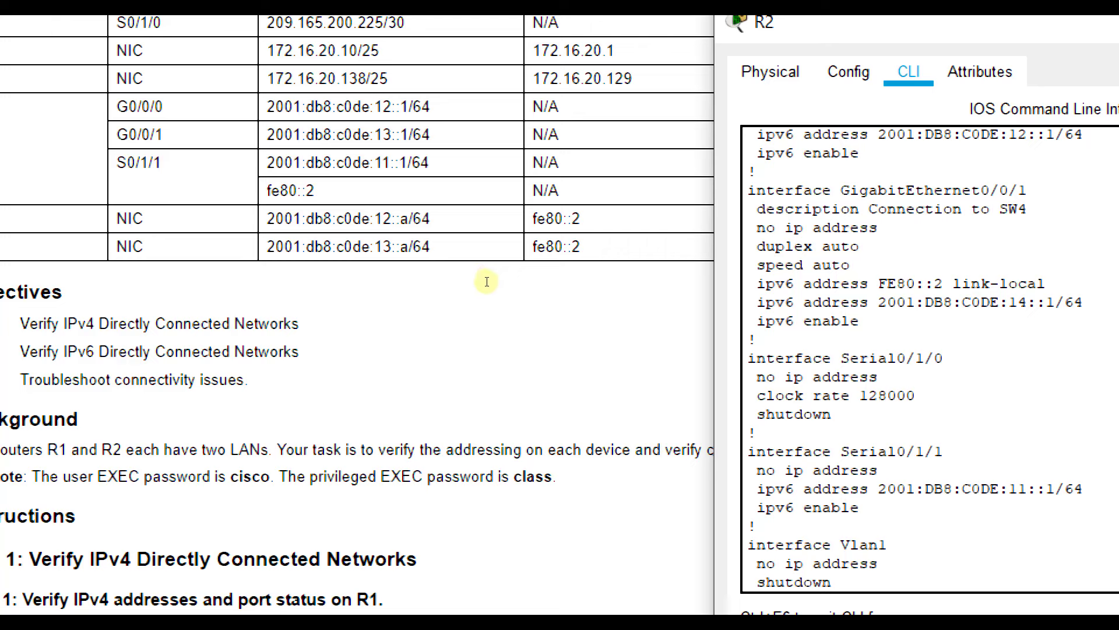
key("Return")
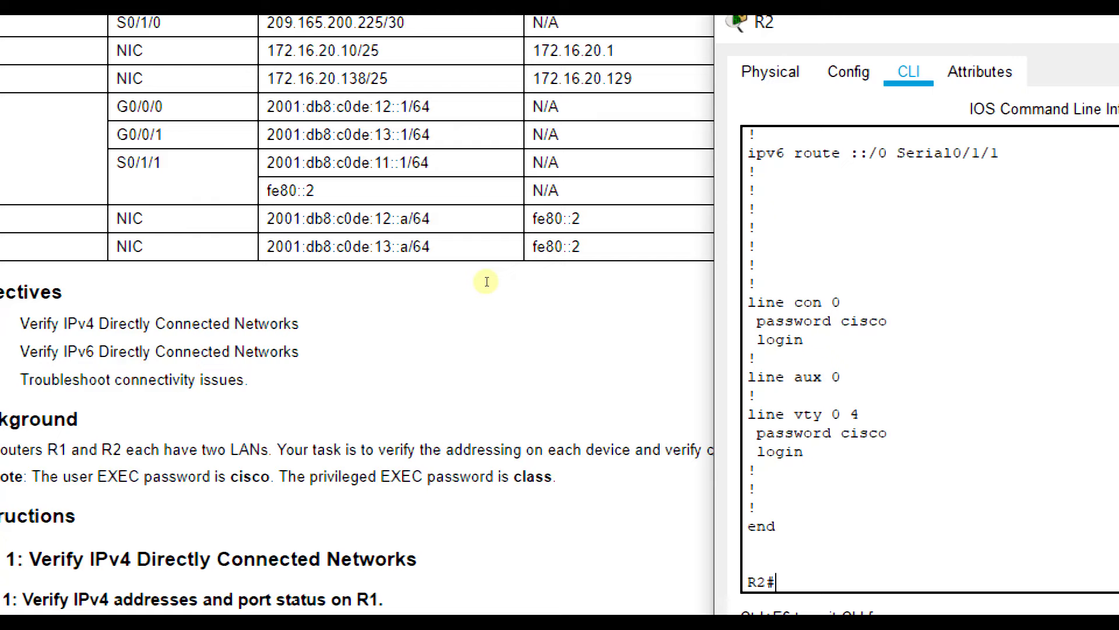
- On R2's interface g0/0/1, add IPv6 address 2001:db8:c0de:13::1/64, then exit interface mode
type("config ")
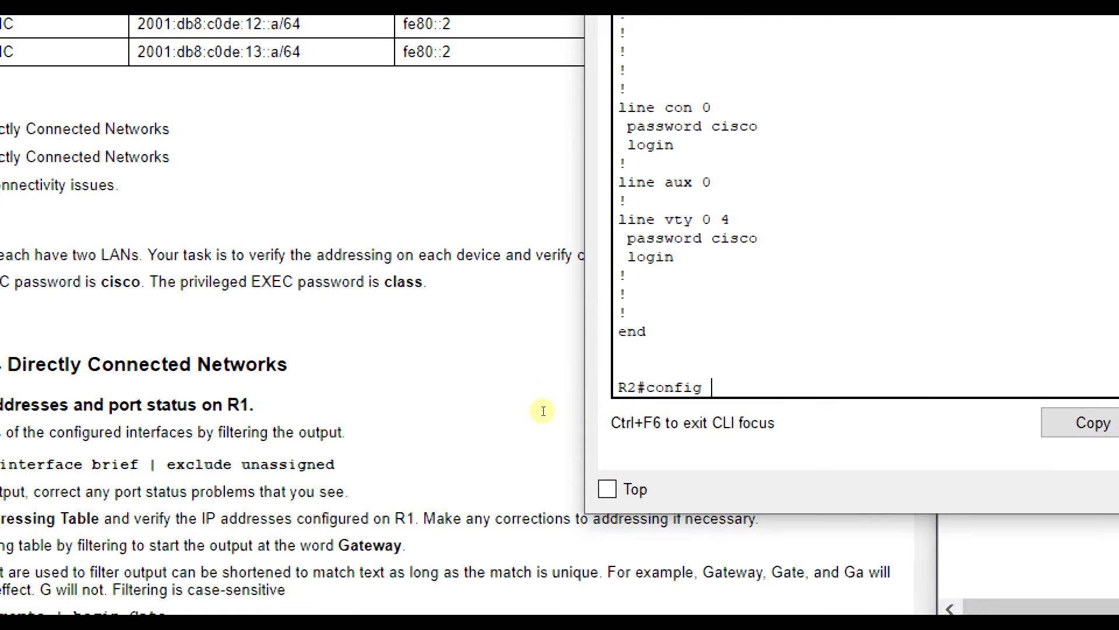
type("t")
key("Return")
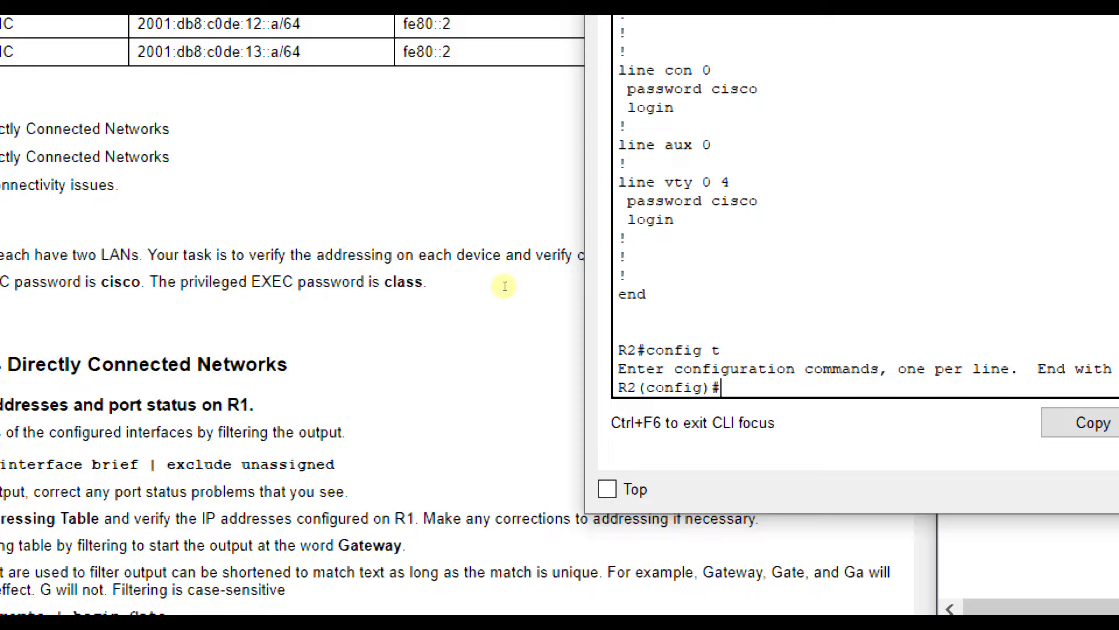
type("int")
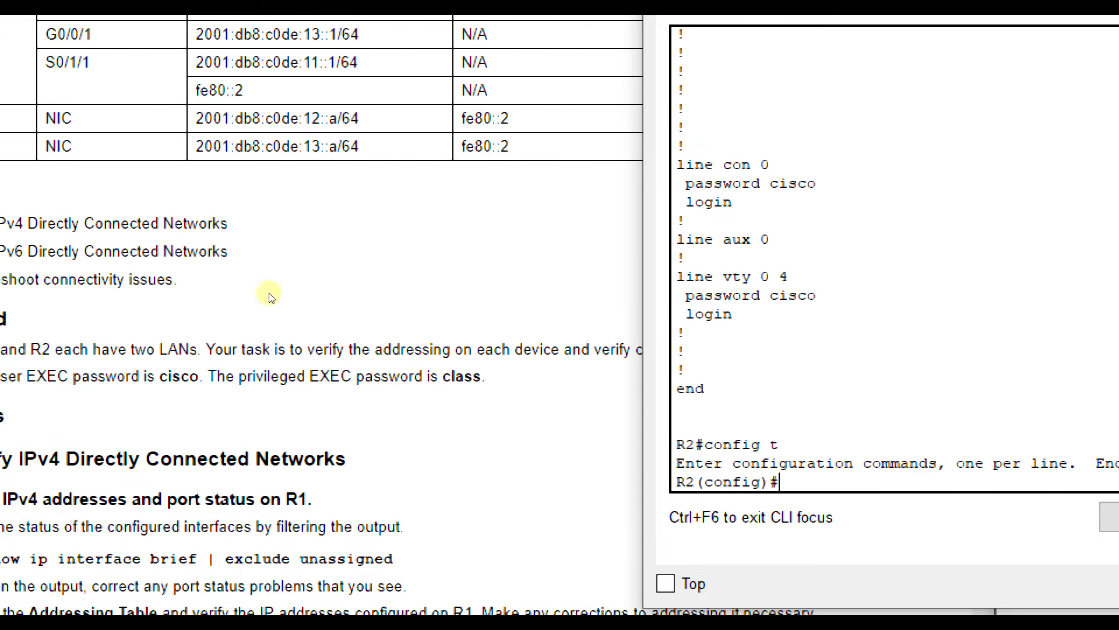
type(" g0/0/1")
key("Return")
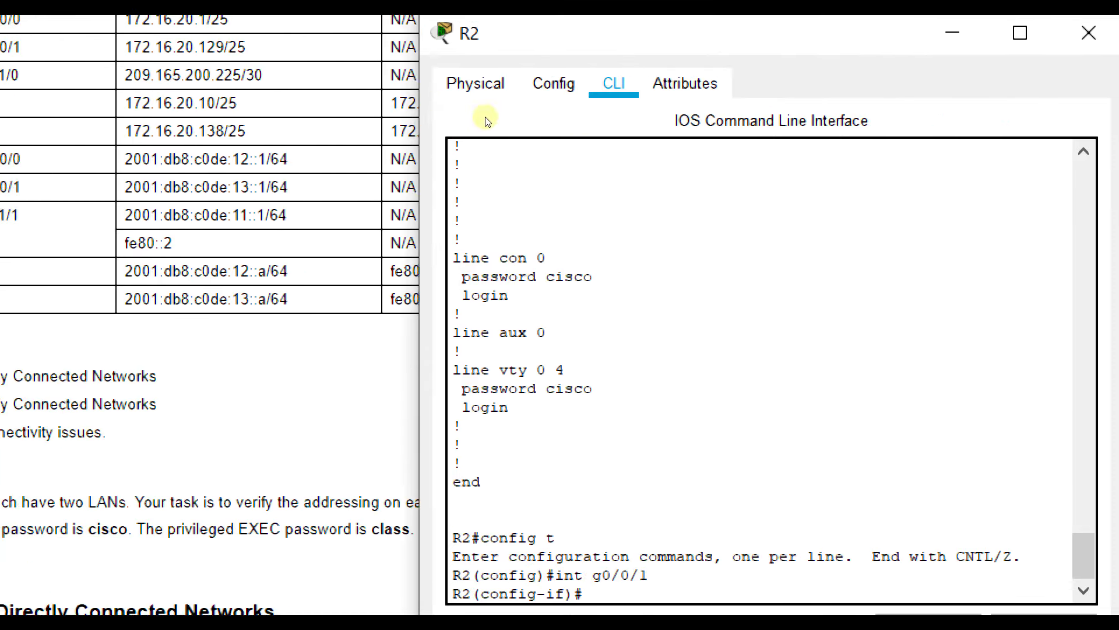
left_click_drag(475, 32, 479, 143)
scroll(461, 291, "down", 2)
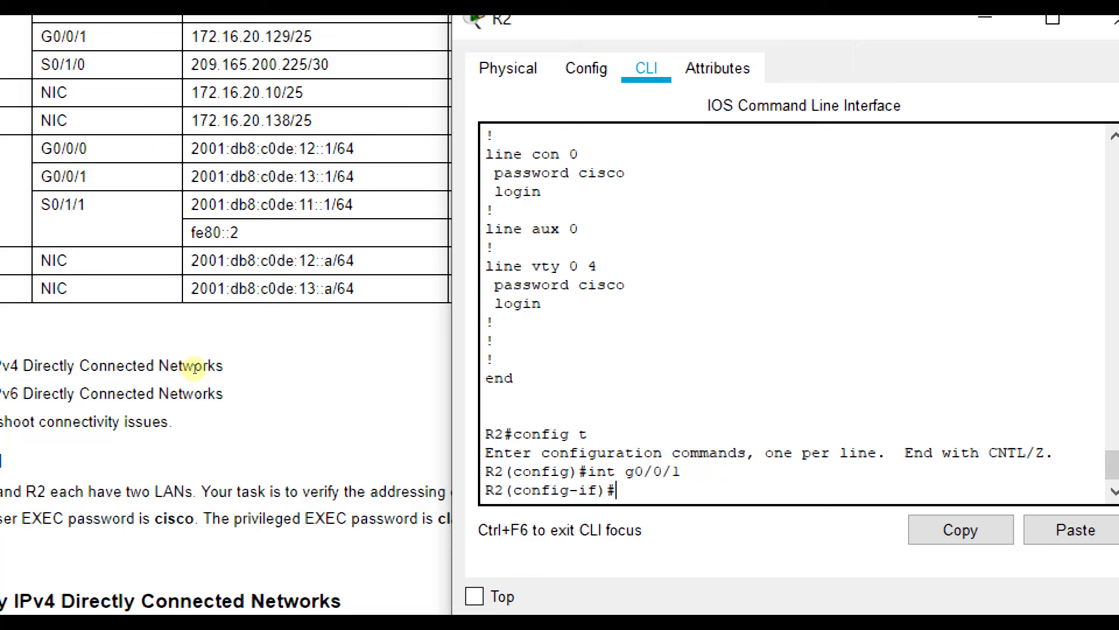
type("ipv6 add 2001")
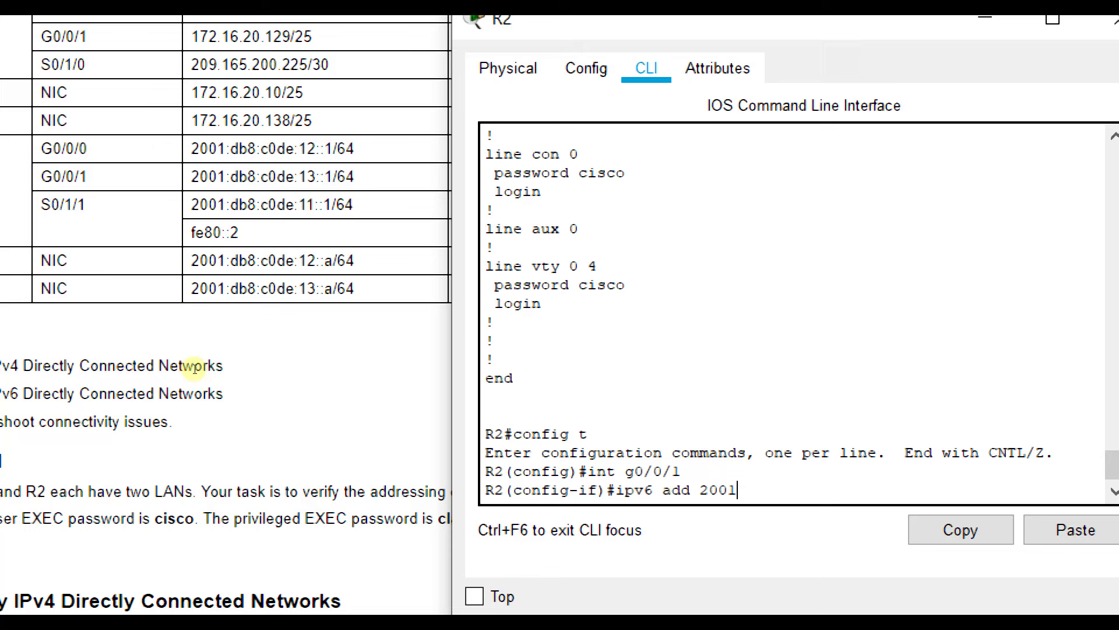
type(":db8:c0de:13::1/64")
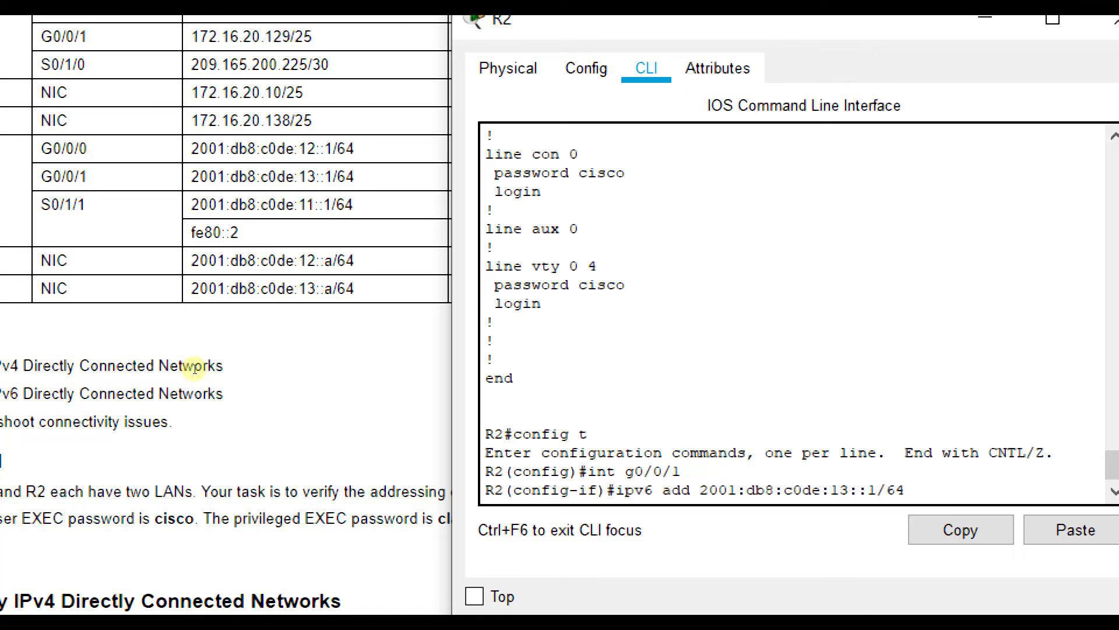
key("Return")
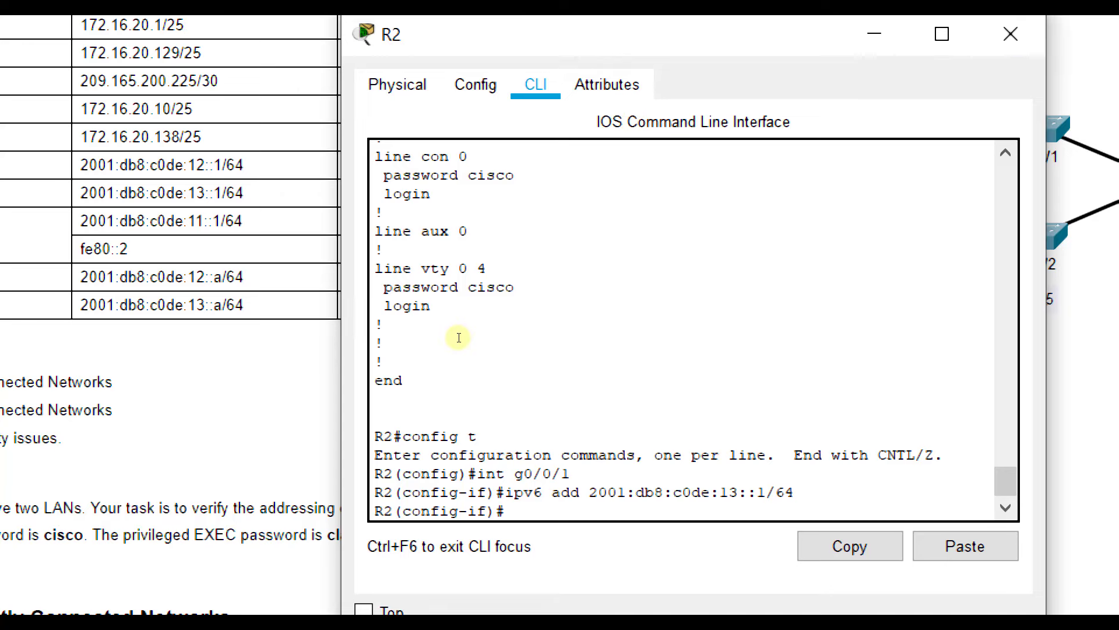
type("exit")
key("Return")
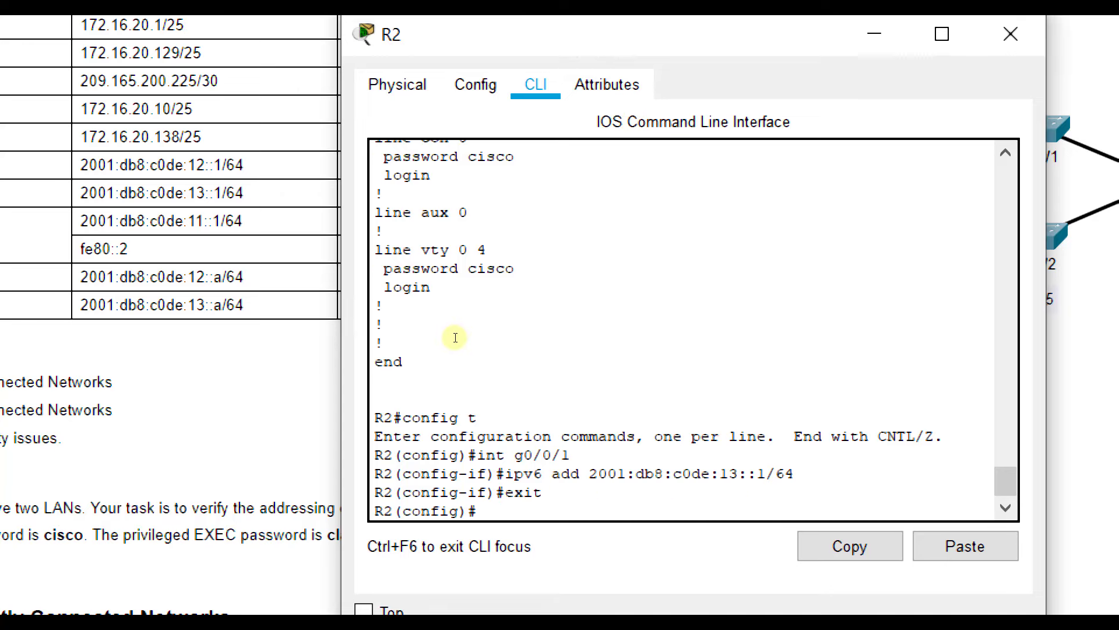
type("do show ru")
- List R2's running config and copy the wrong 2001:DB8:C0DE:14::1/64 address line
key("Return")
key("space")
key("space")
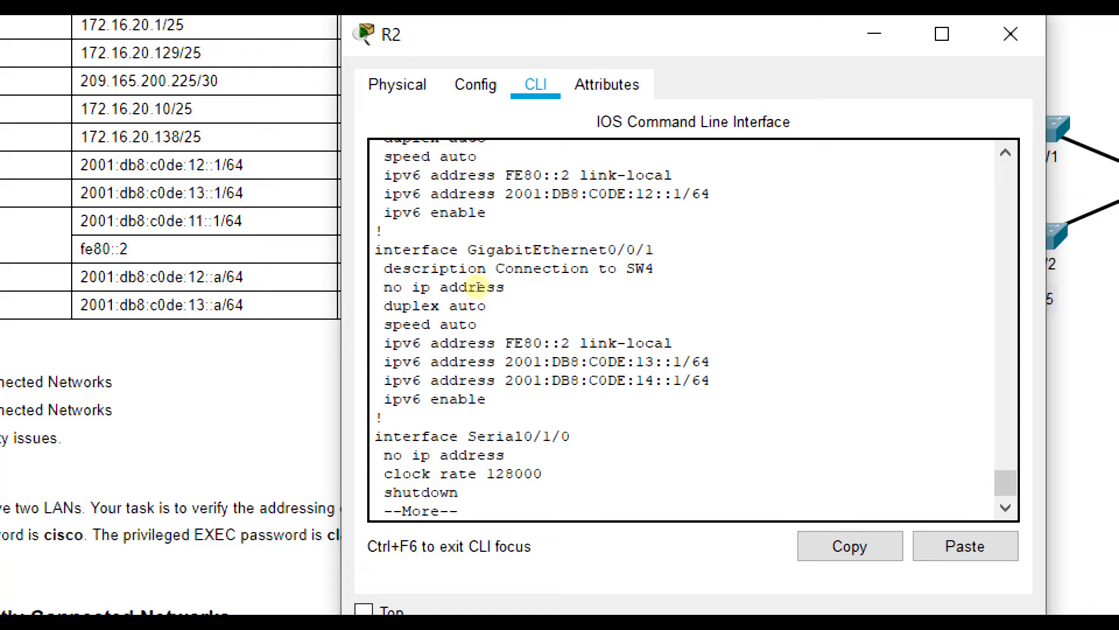
left_click_drag(710, 380, 383, 380)
left_click(850, 547)
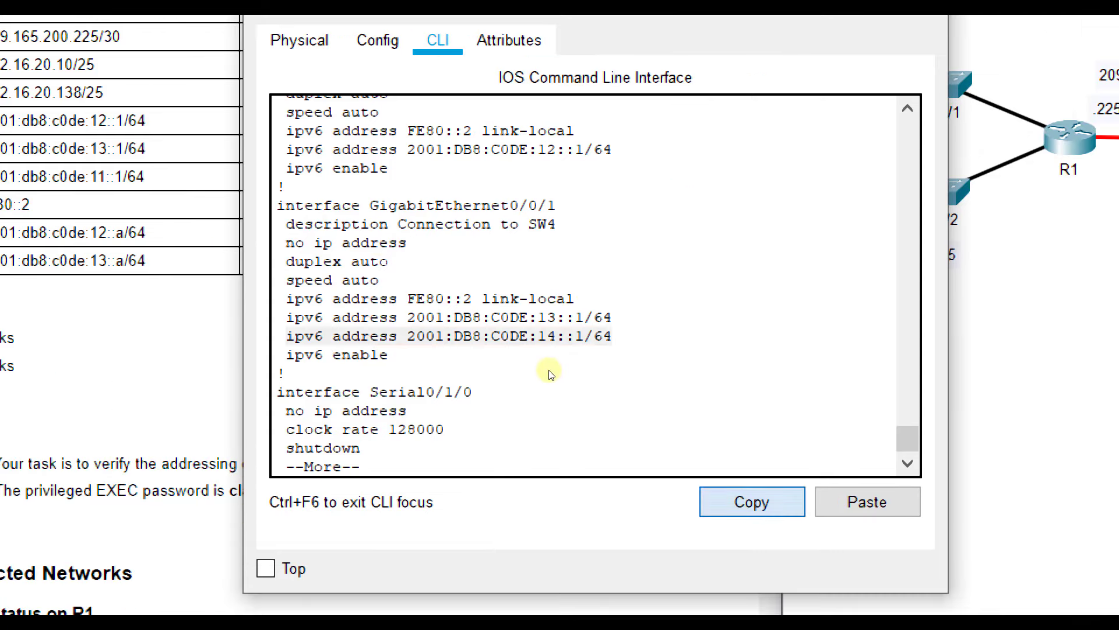
key("space")
key("space")
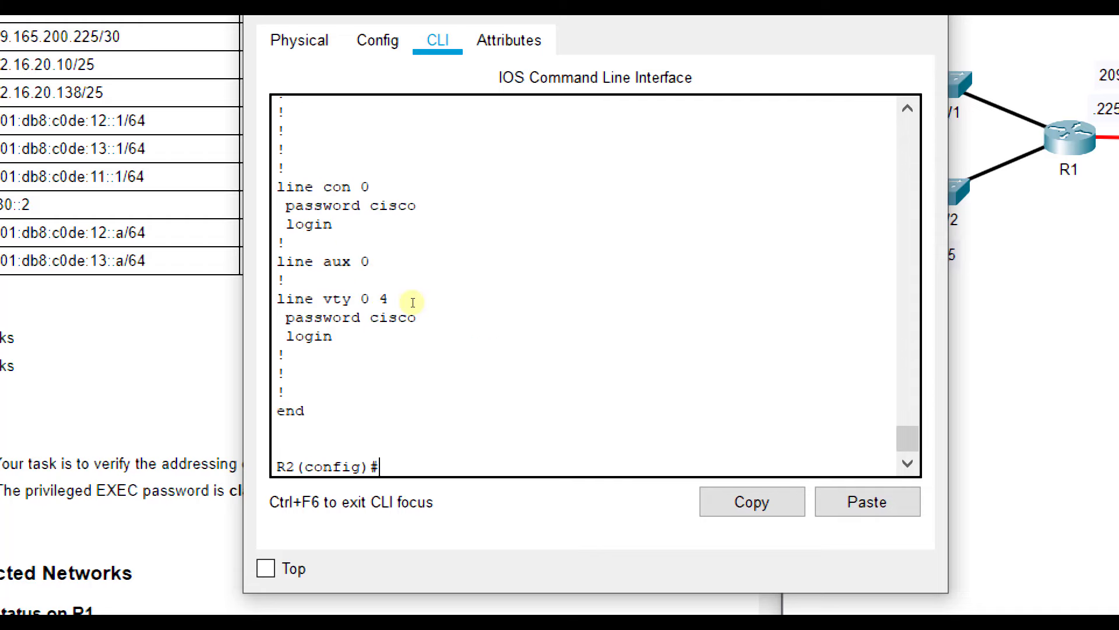
- On interface g0/0/1, negate the pasted 14::1/64 address line to remove it
type("int g0/0/1")
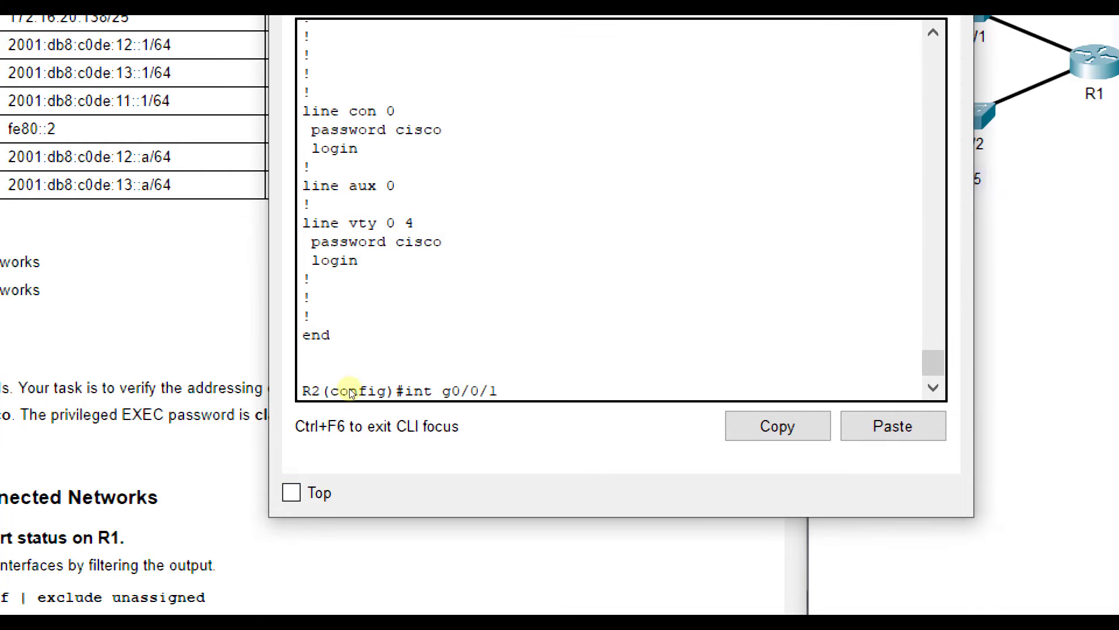
key("Return")
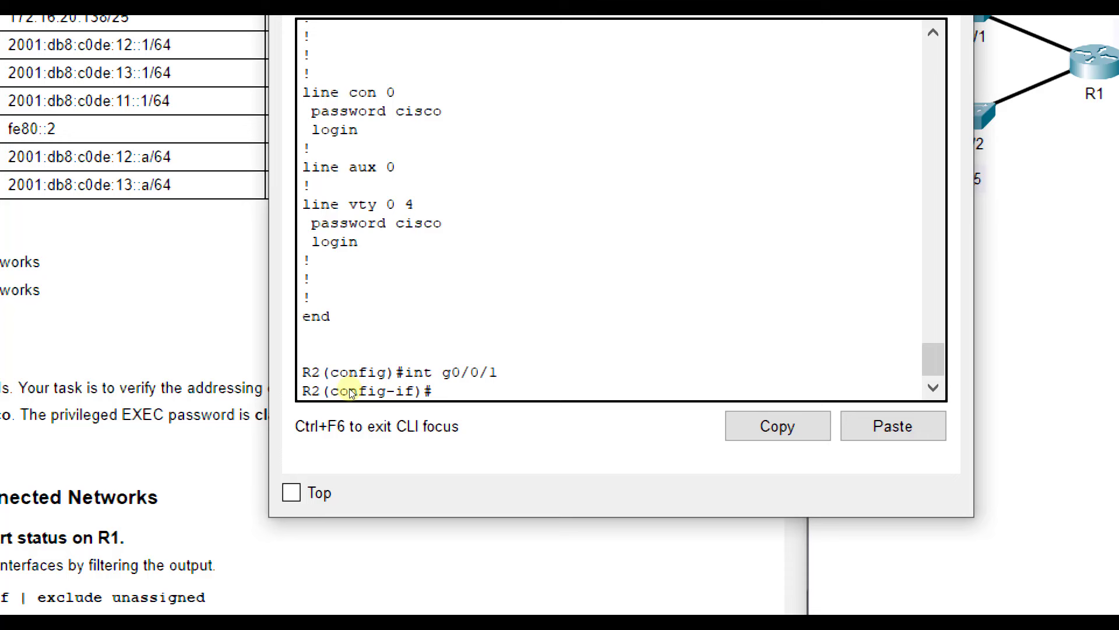
type("no ipv6")
key("BackSpace")
key("BackSpace")
key("BackSpace")
key("BackSpace")
key("ctrl+v")
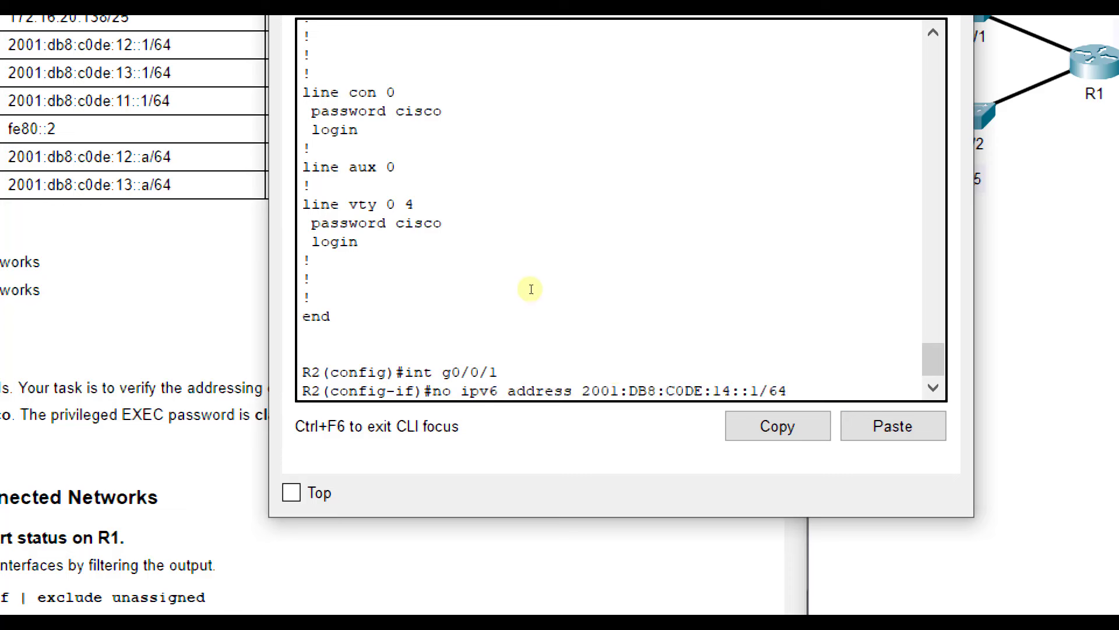
key("Return")
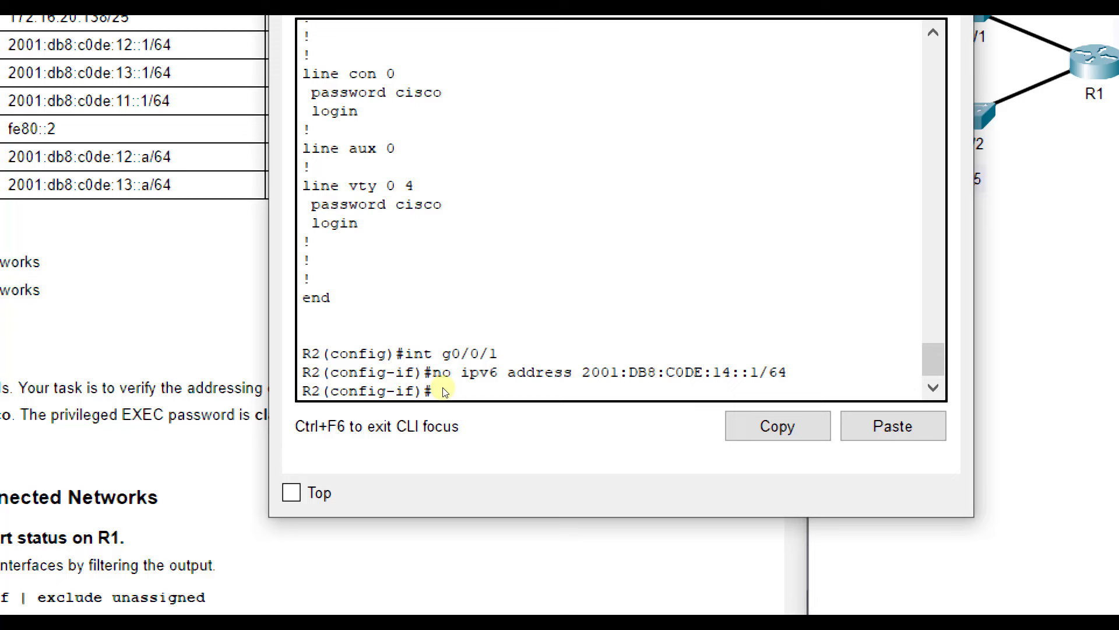
- Verify with do show run that G0/0/1 now holds only 2001:DB8:C0DE:13::1/64
type("do show run")
key("Return")
key("space")
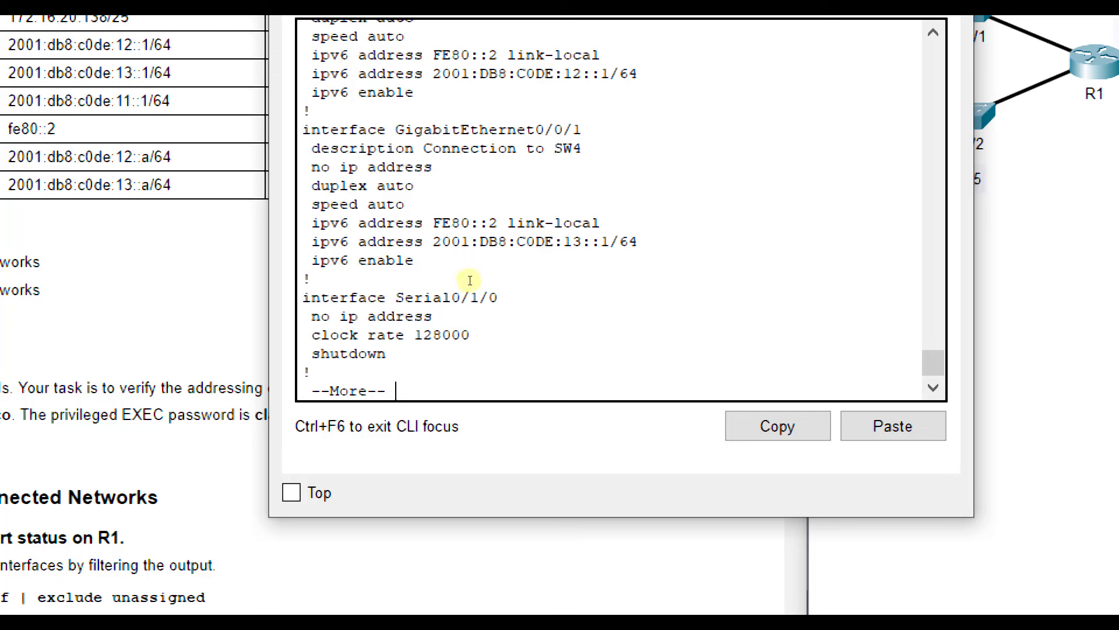
left_click_drag(474, 279, 305, 278)
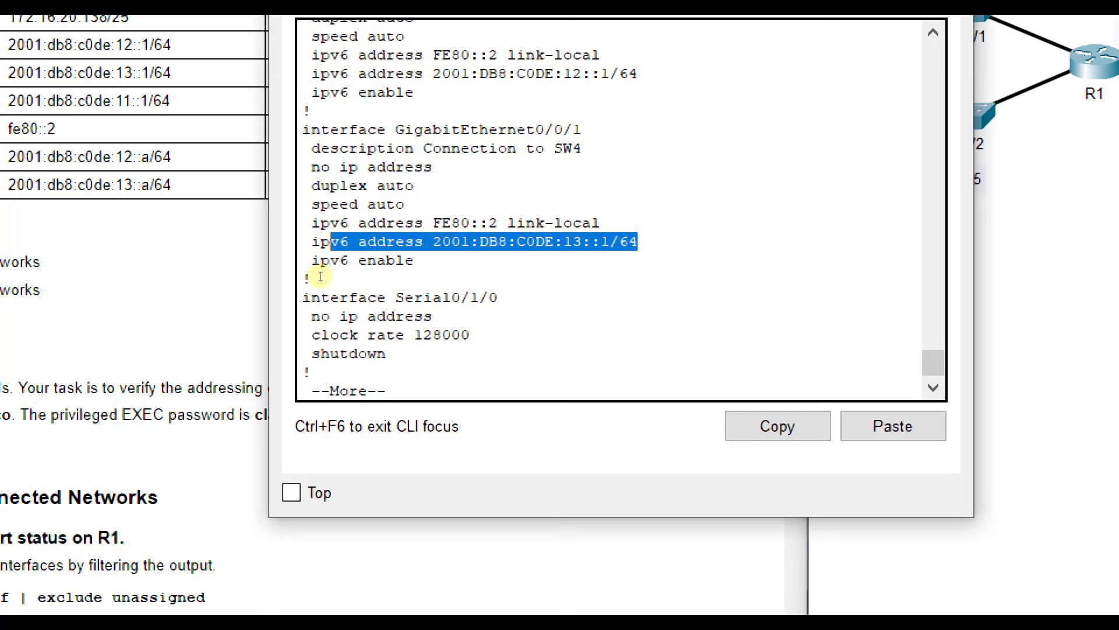
left_click(379, 284)
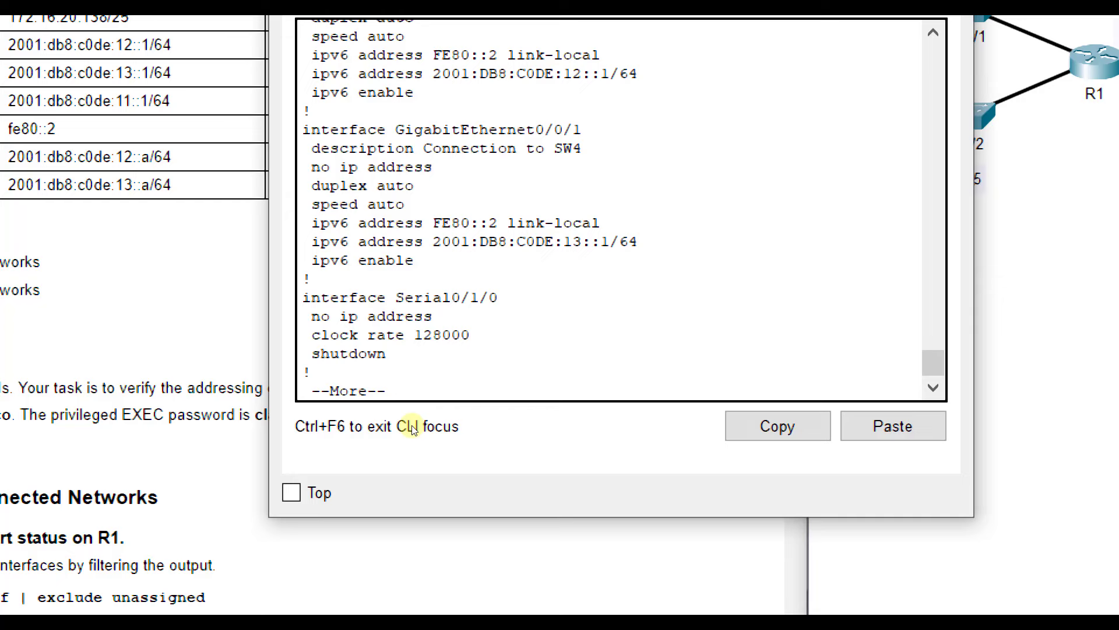
- Return to the activity instructions and hide Magnifier, confirming 100% completion
key("alt+Tab")
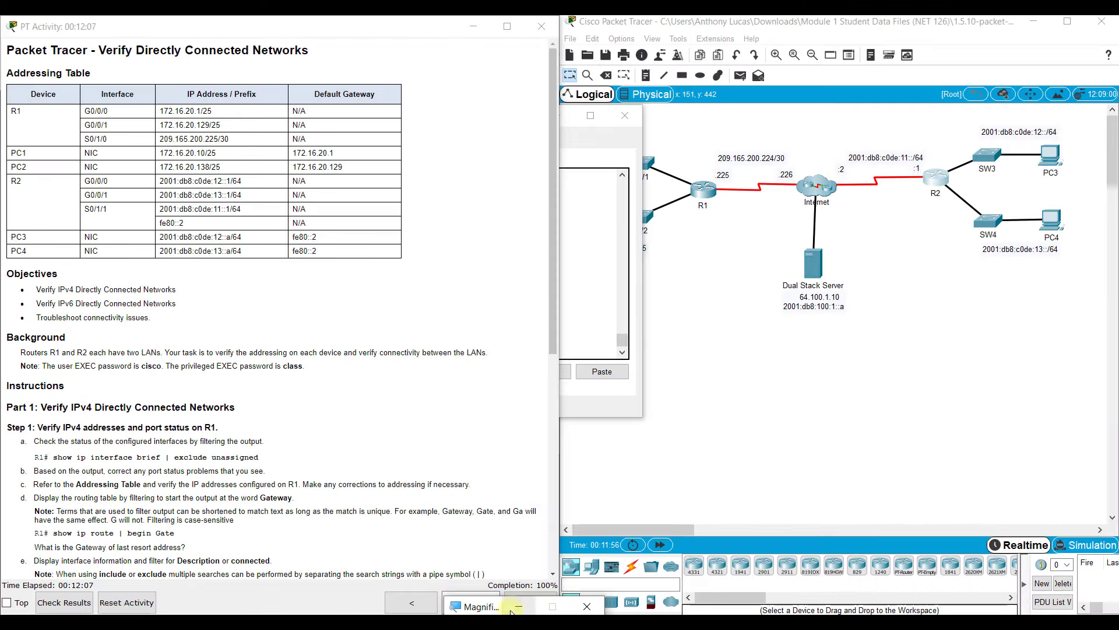
left_click(517, 607)
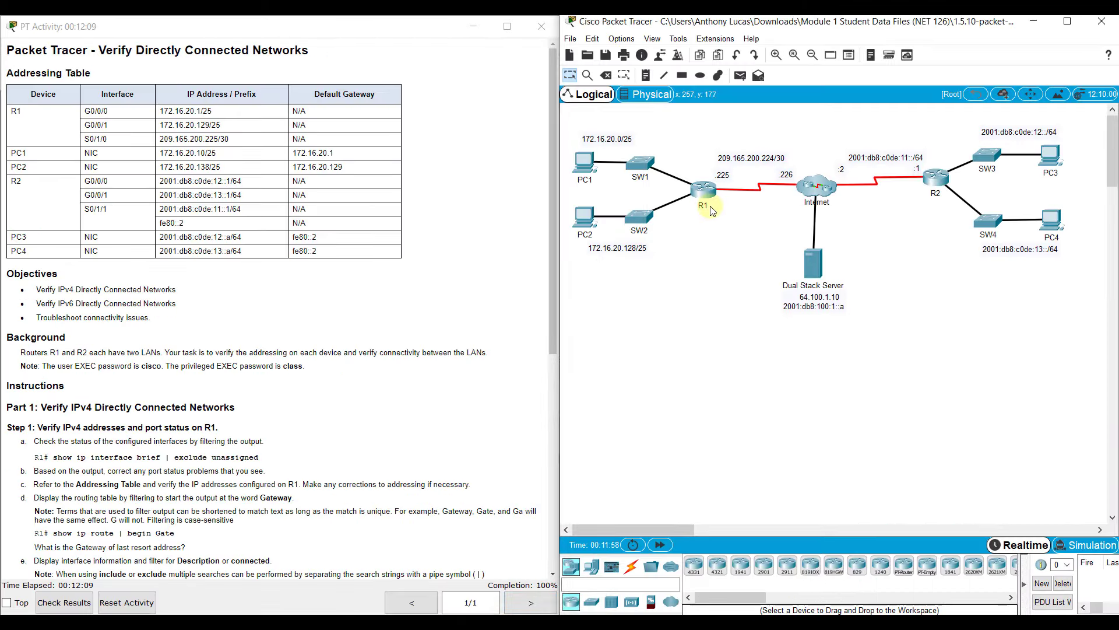